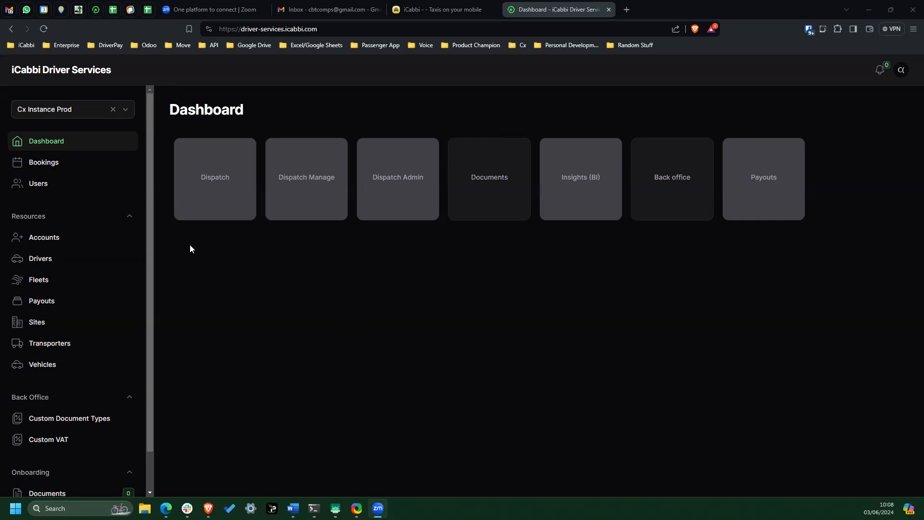
- Review the user invitation form and its role options on the Users page, and close it without submitting
click(42, 184)
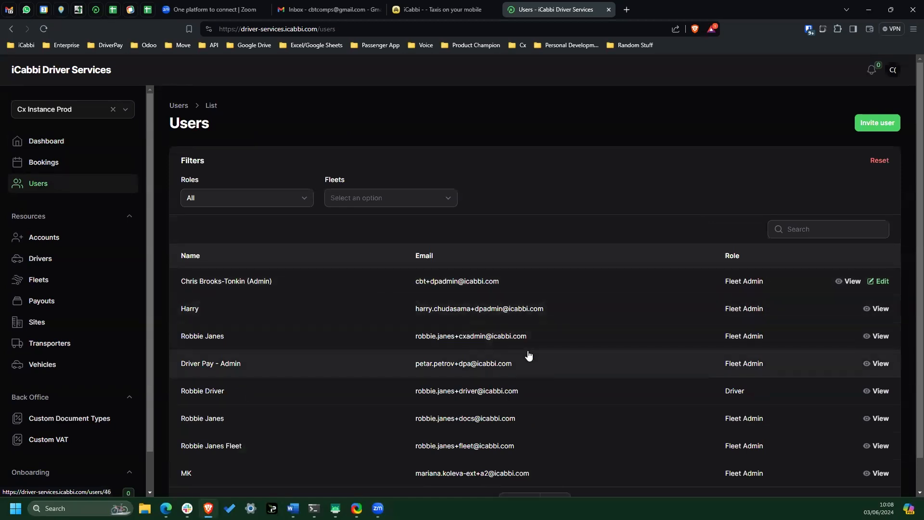
click(879, 123)
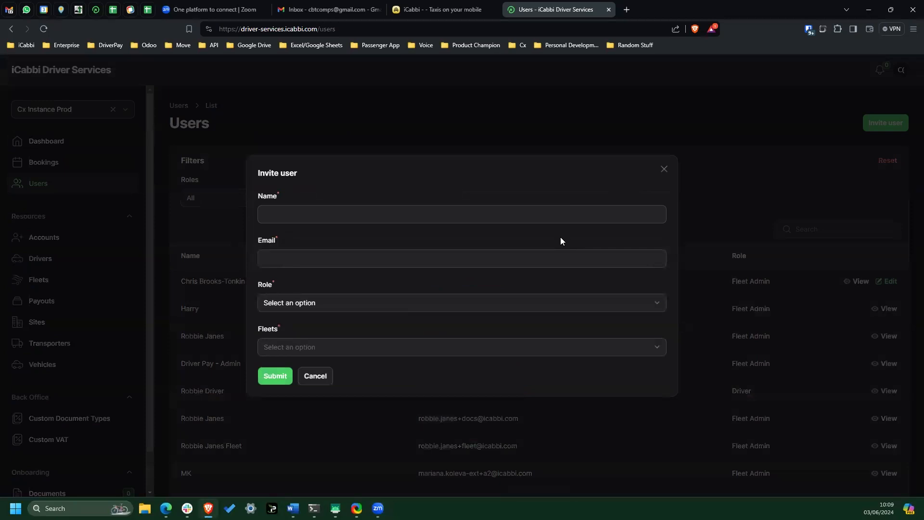
click(349, 308)
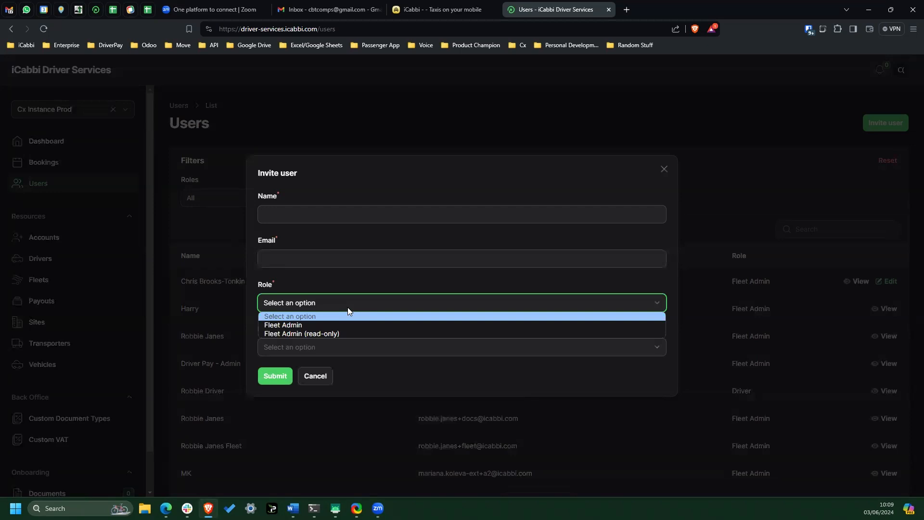
click(321, 378)
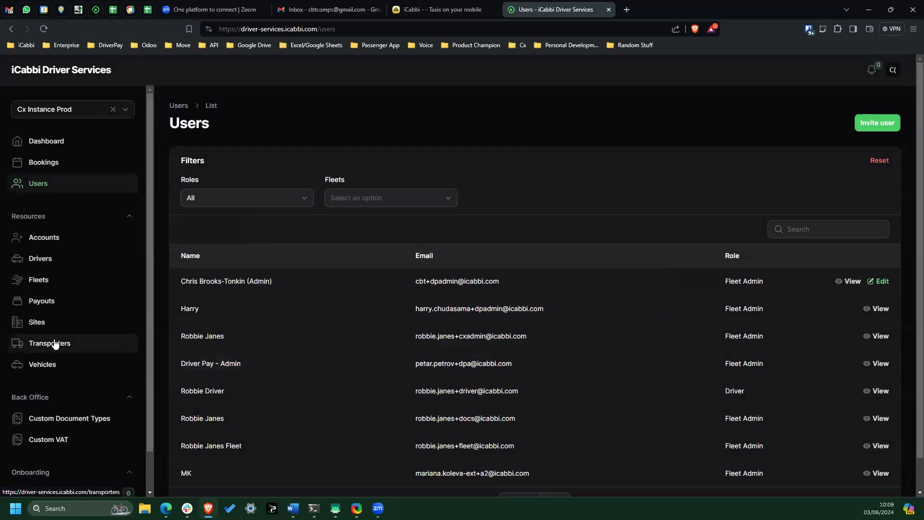
- Start a new custom document type and look at its name and description fields
click(77, 418)
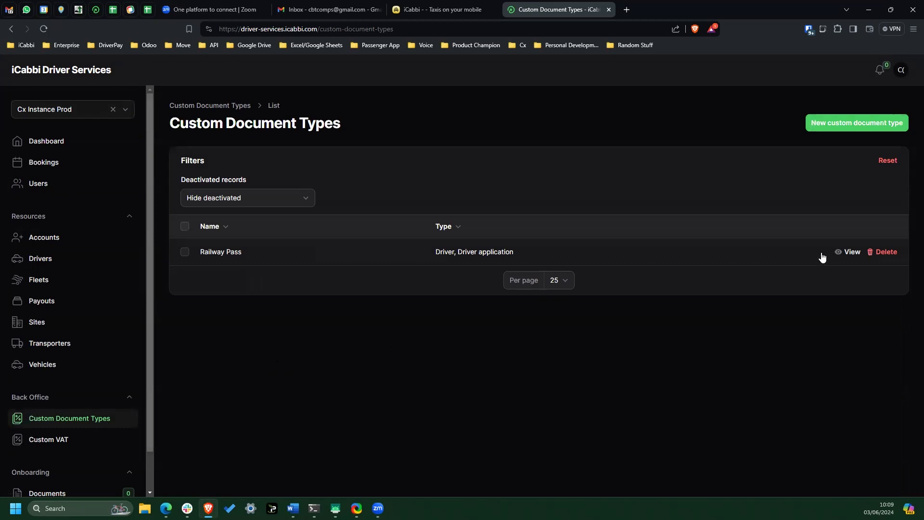
click(862, 124)
click(426, 168)
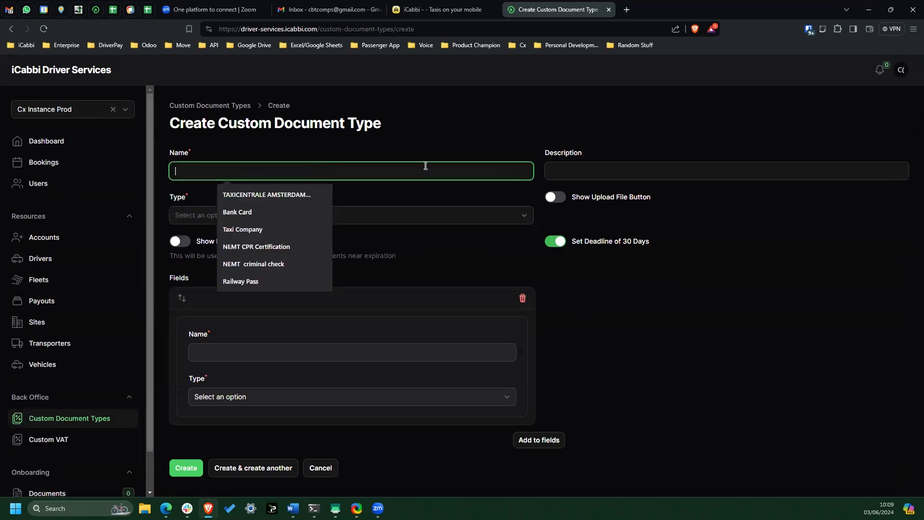
click(611, 167)
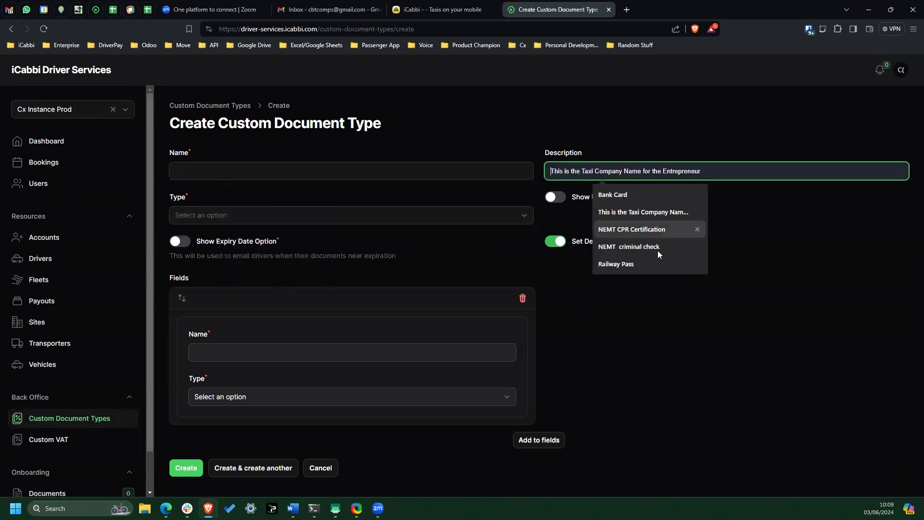
click(762, 370)
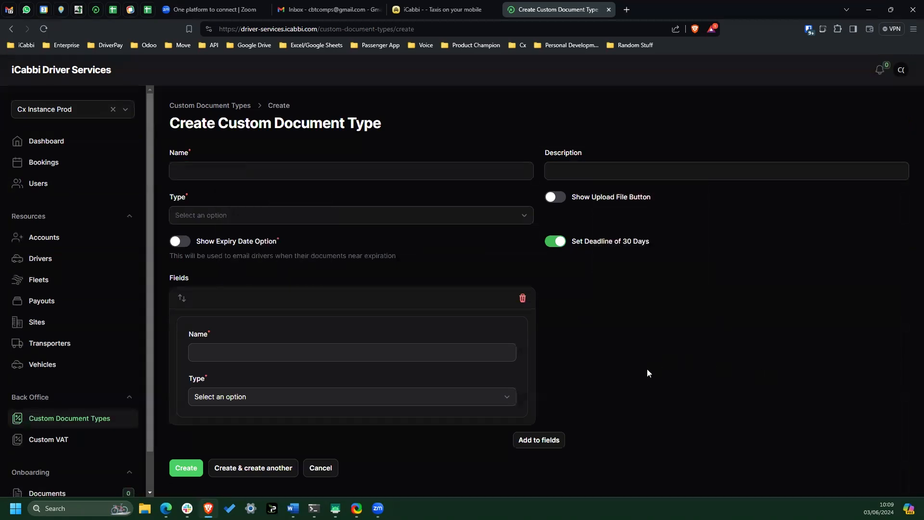
- Enable Show Upload File Button for the new document type and review the choices offered for its type
click(556, 197)
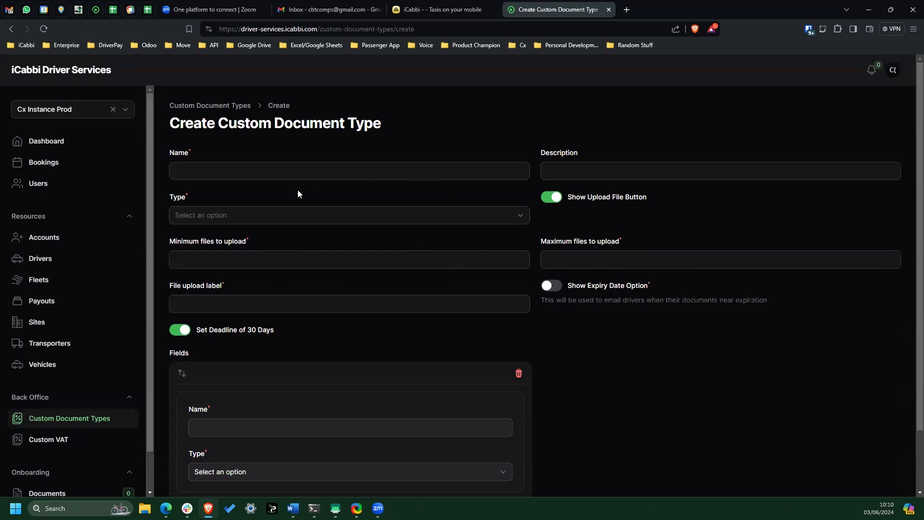
click(288, 216)
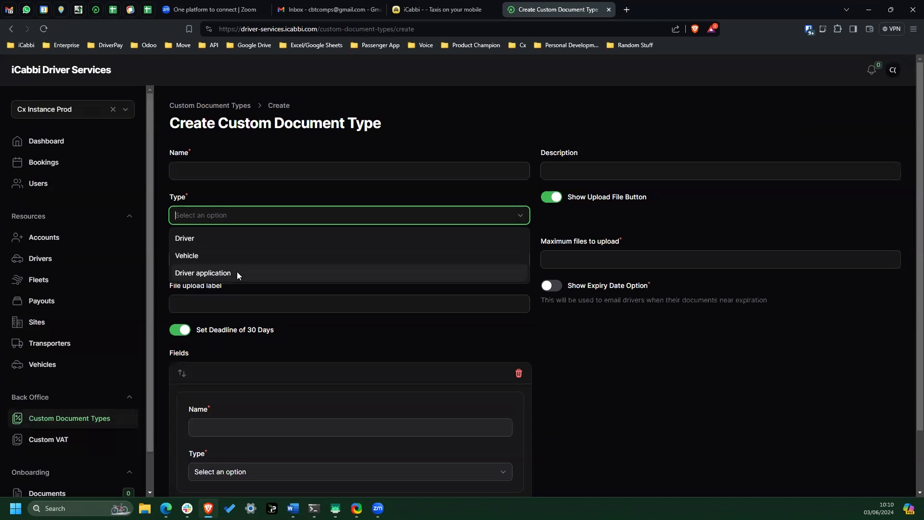
click(554, 342)
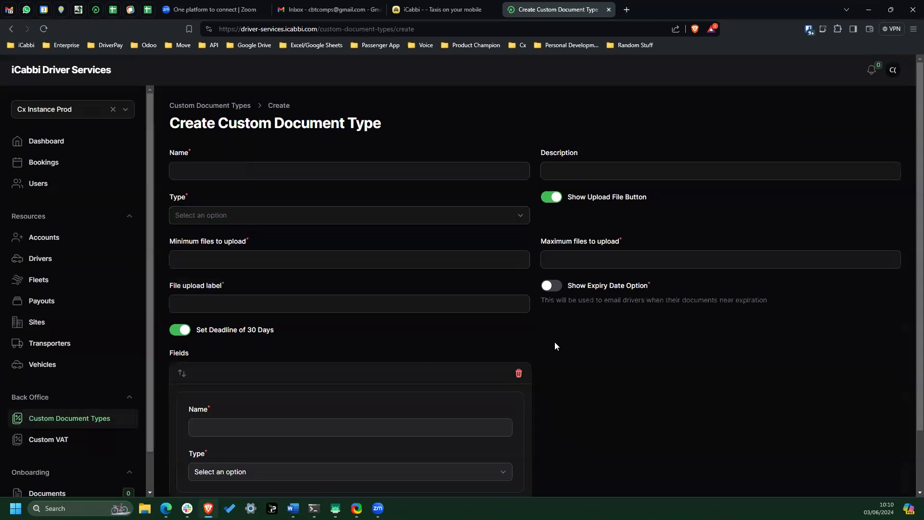
- Examine the custom field's name entry and the type options available for it in the Fields section
scroll(606, 352, down, 2)
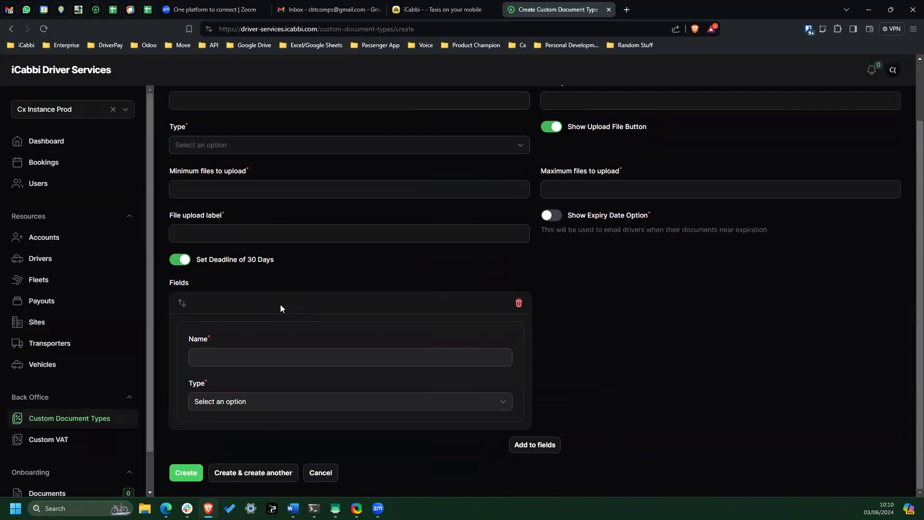
click(287, 355)
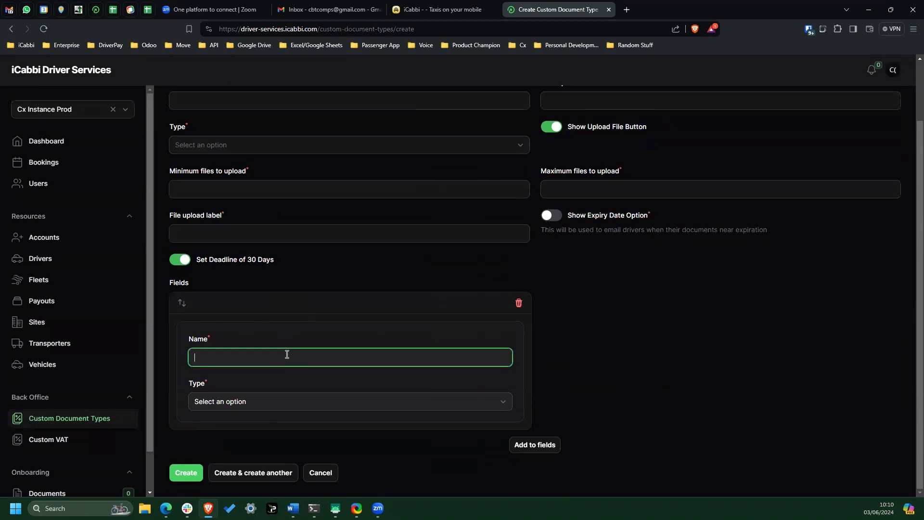
click(275, 401)
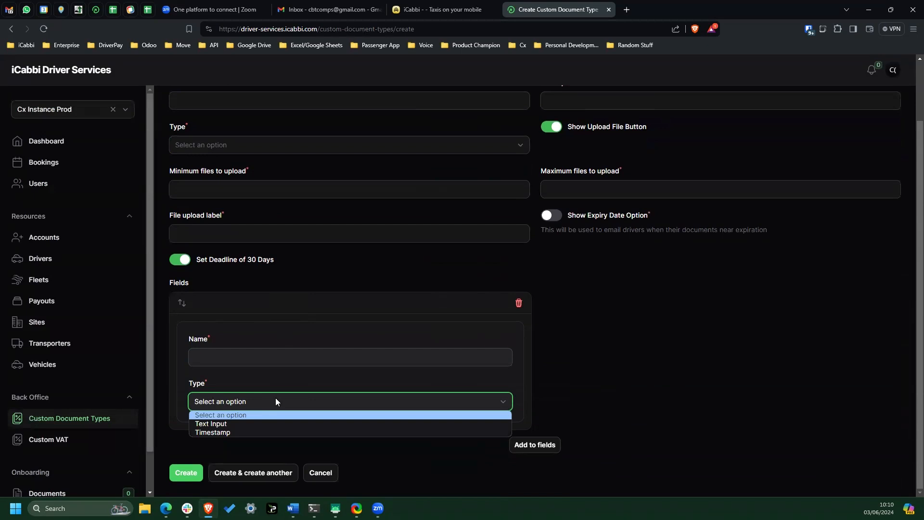
click(575, 338)
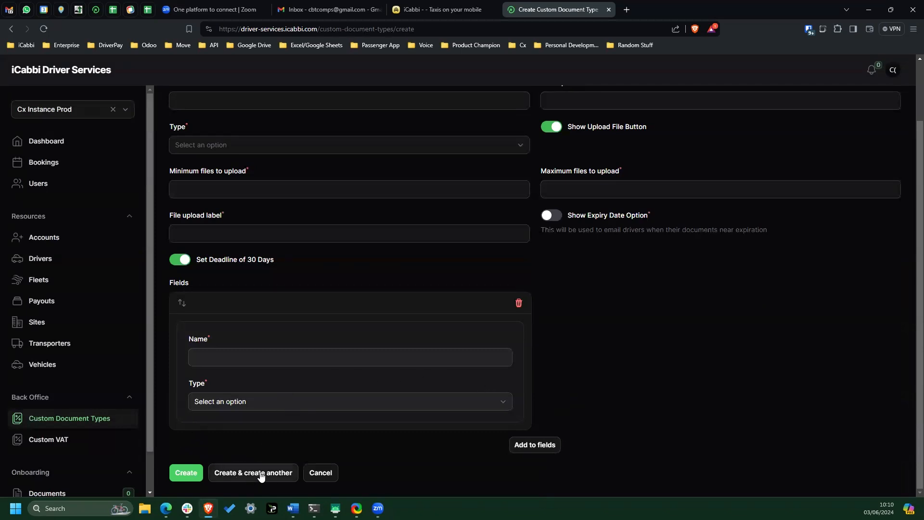
- Go back to the custom document types list and view the settings of the Railway Pass type
click(62, 418)
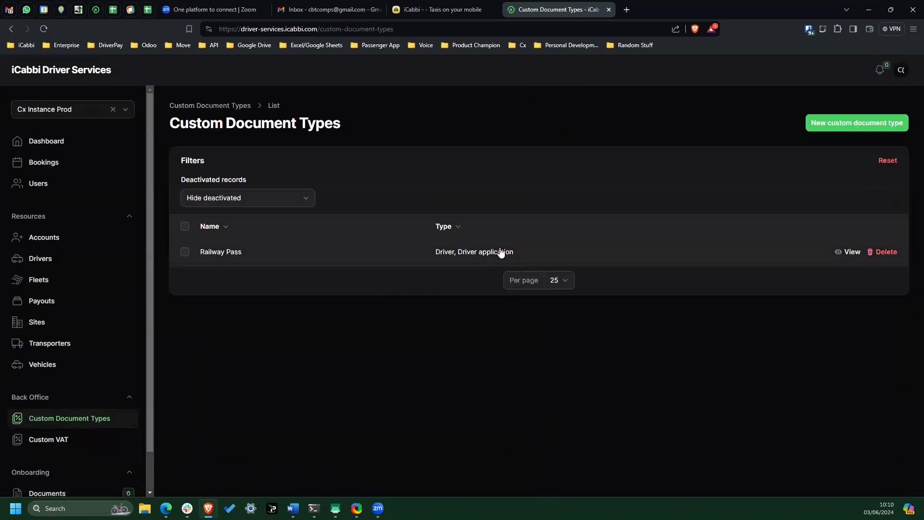
click(852, 251)
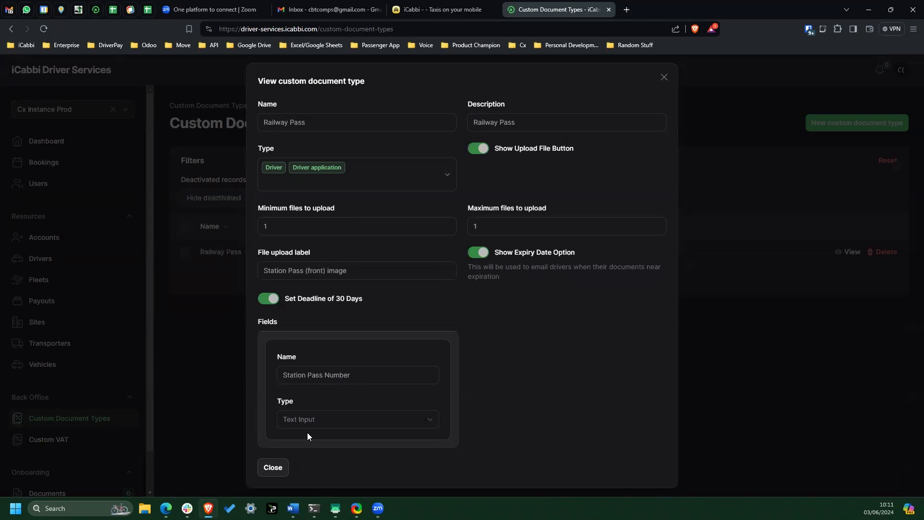
click(272, 468)
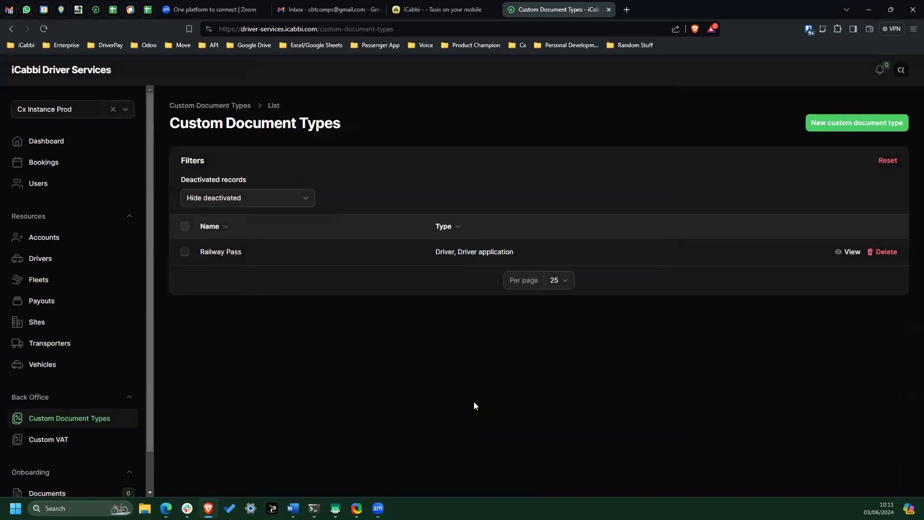
- Go to the drivers list and filter it by the Not invited status
click(72, 278)
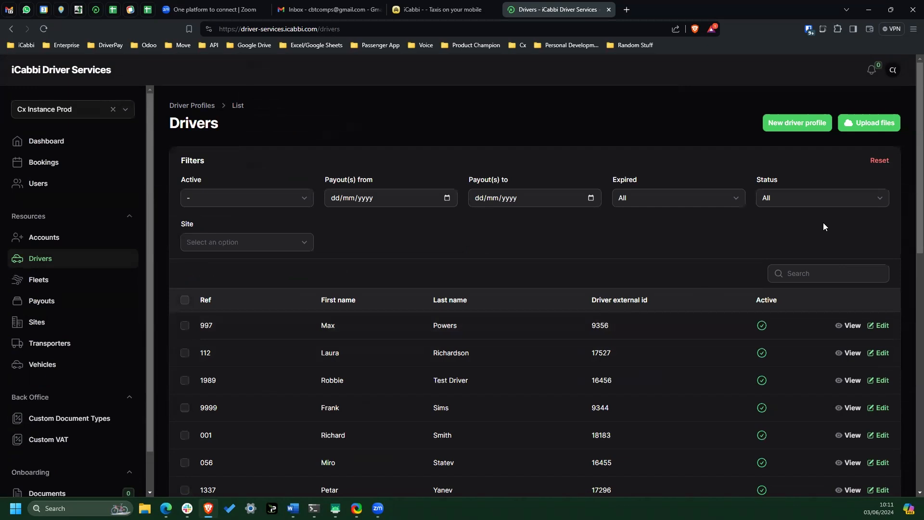
click(809, 200)
click(777, 220)
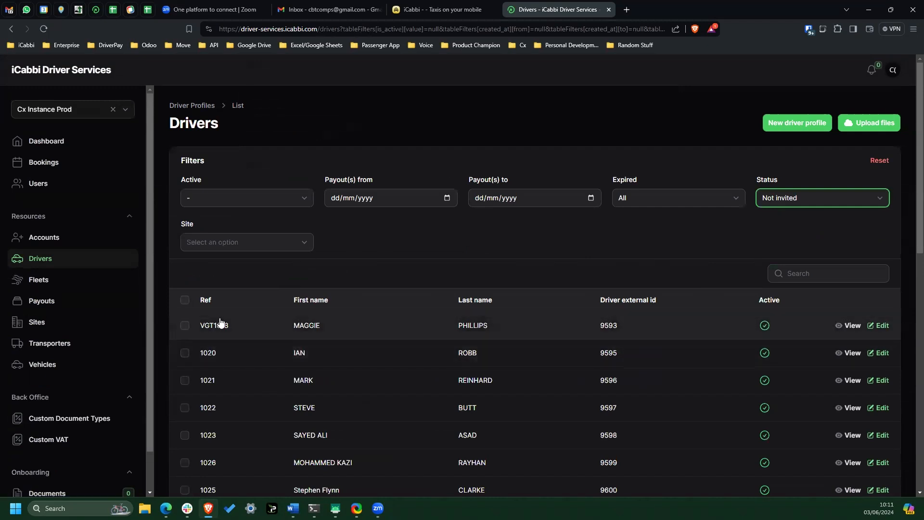
- Select the first driver in the filtered list and clear the selection again
click(188, 324)
click(187, 324)
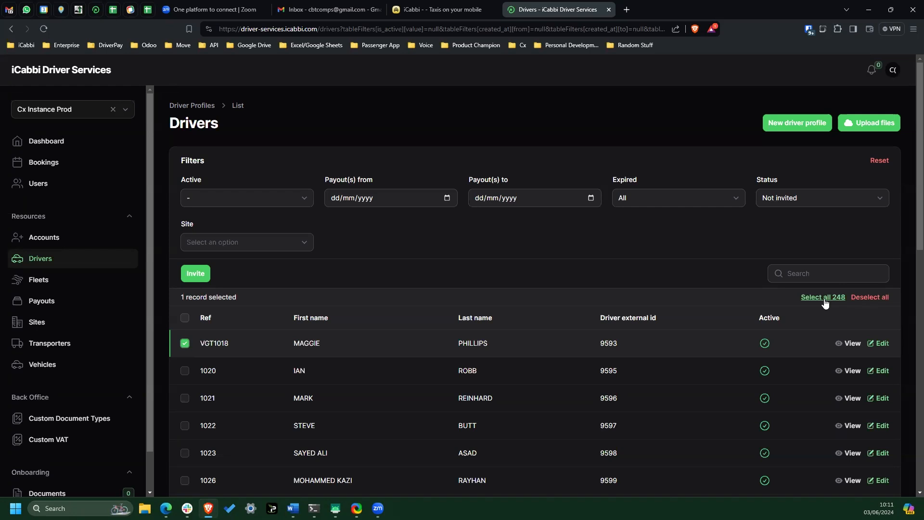
click(185, 343)
- Try to find the driver by first name among the Not invited drivers, and clear the search
click(830, 269)
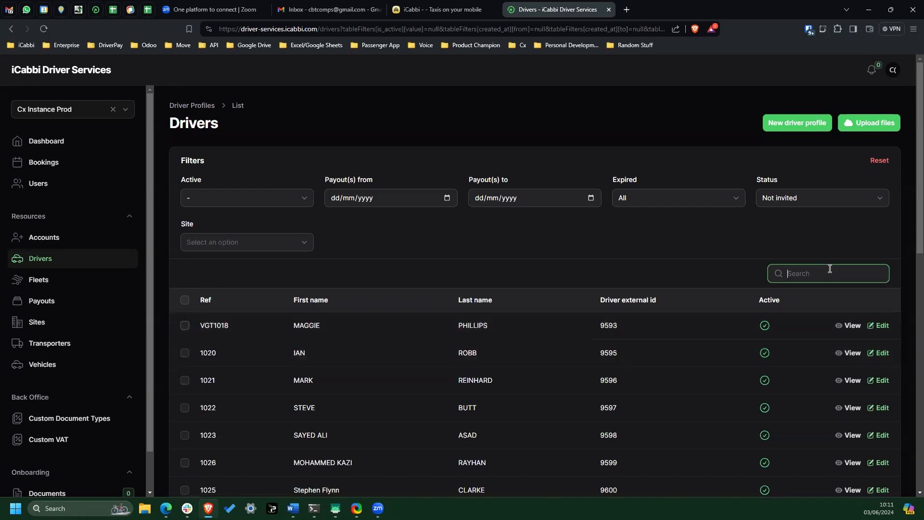
text(lucas)
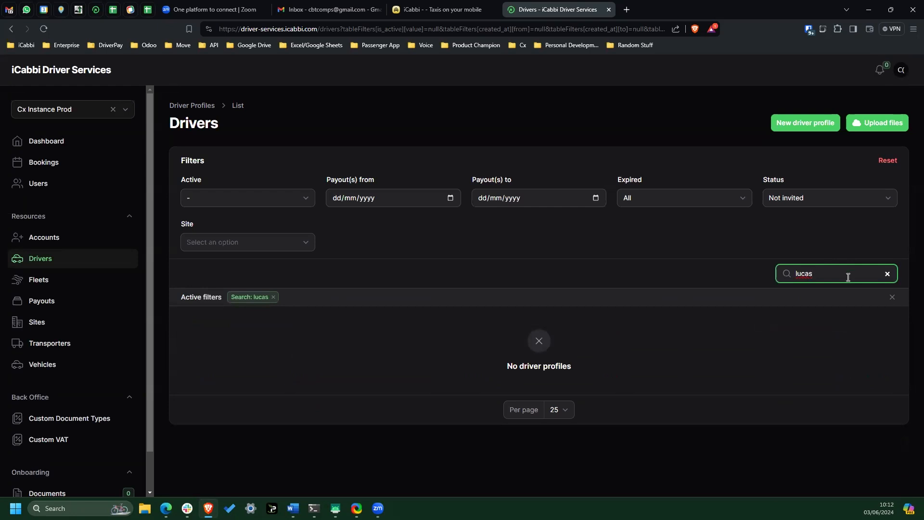
click(887, 274)
- Set the status filter to All and search the drivers list by the driver's first name
click(842, 199)
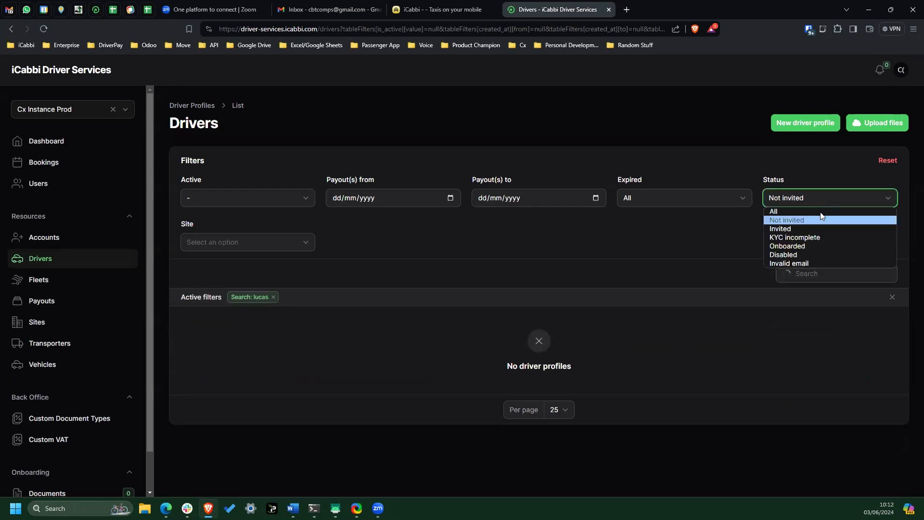
click(828, 208)
click(828, 270)
text(lucas)
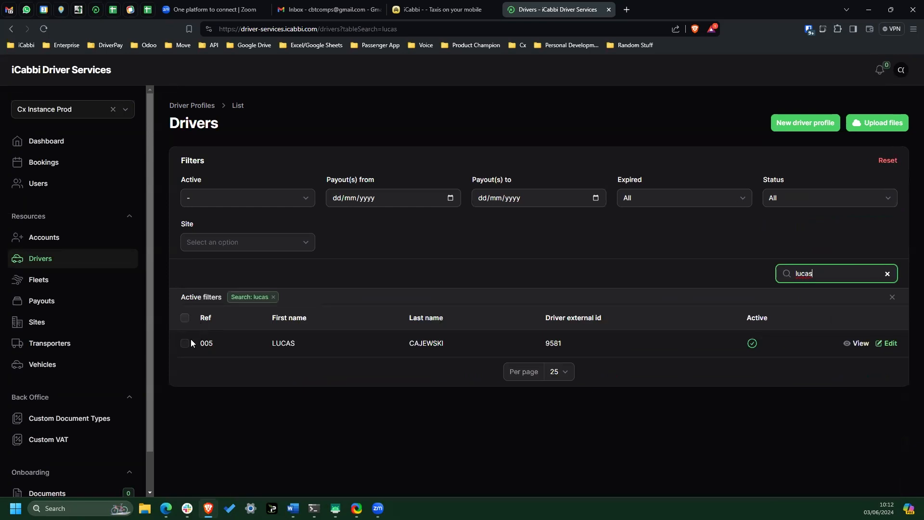
- Select the driver found by the search and send them an invitation
click(185, 344)
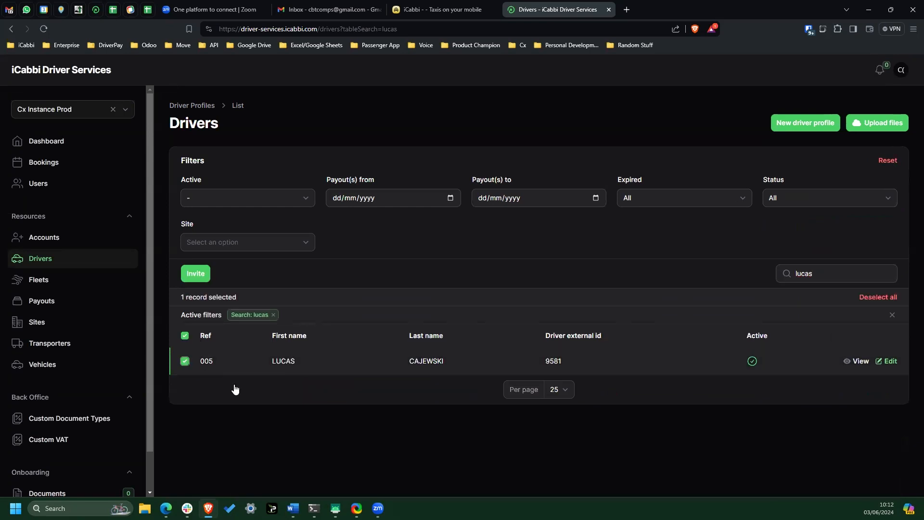
click(195, 274)
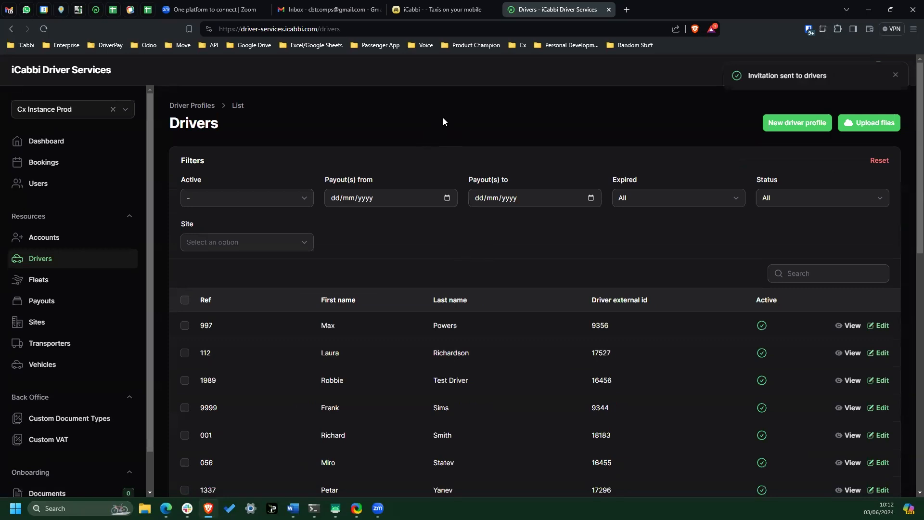
- Switch to the Gmail inbox, open the Driver Services invitation email and follow its Complete registration link
click(329, 12)
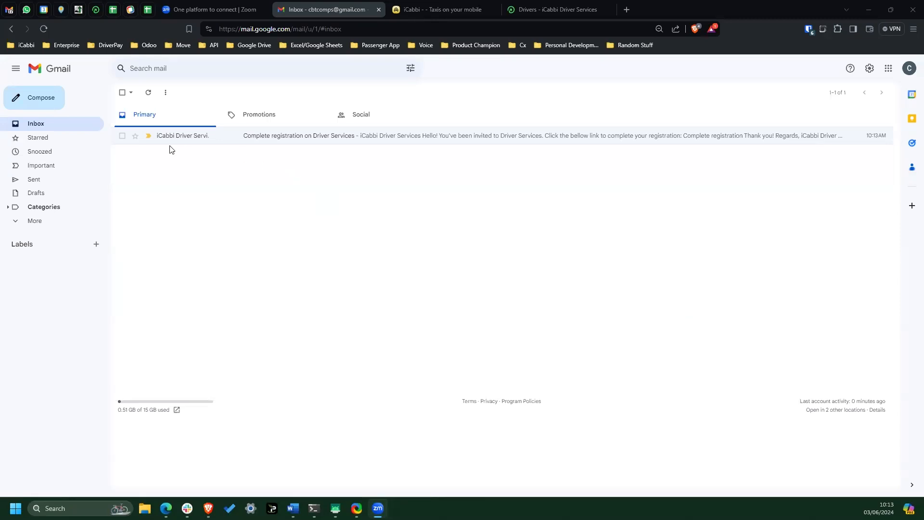
click(185, 138)
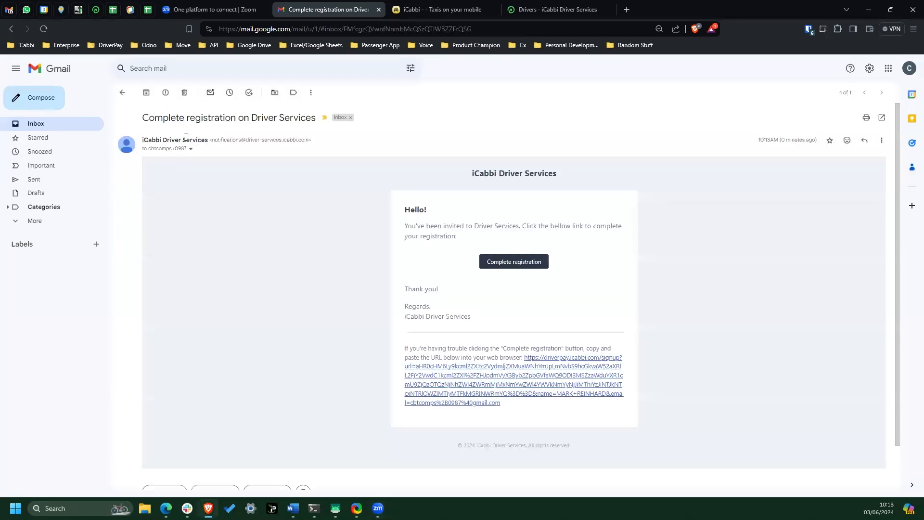
click(520, 265)
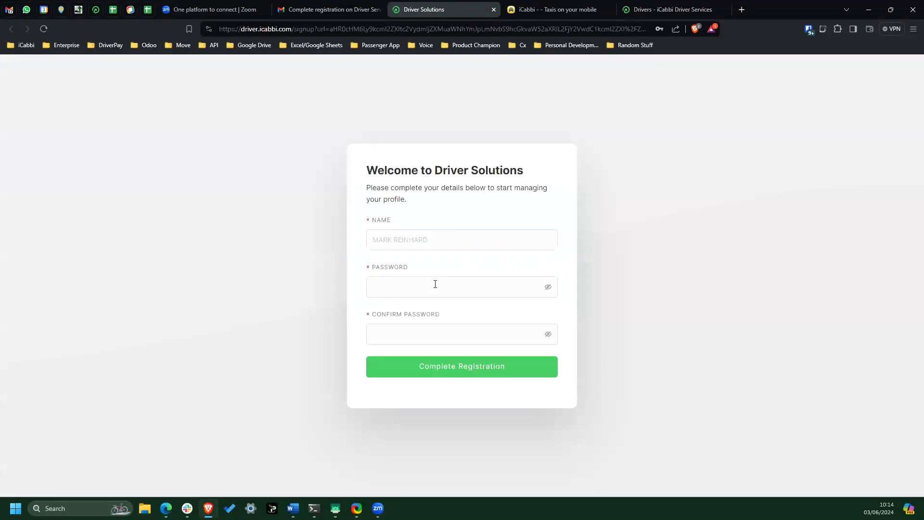
- Try to enter the new account password and its confirmation in the registration form
click(436, 284)
text(****************)
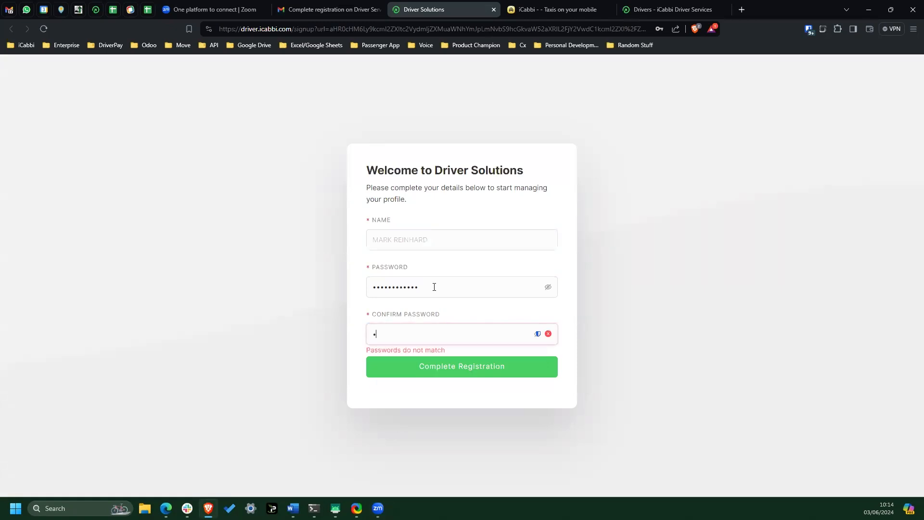
text(****)
- Re-enter the account password and its confirmation, and complete the registration without saving the password in the browser
double_click(434, 287)
text(*********)
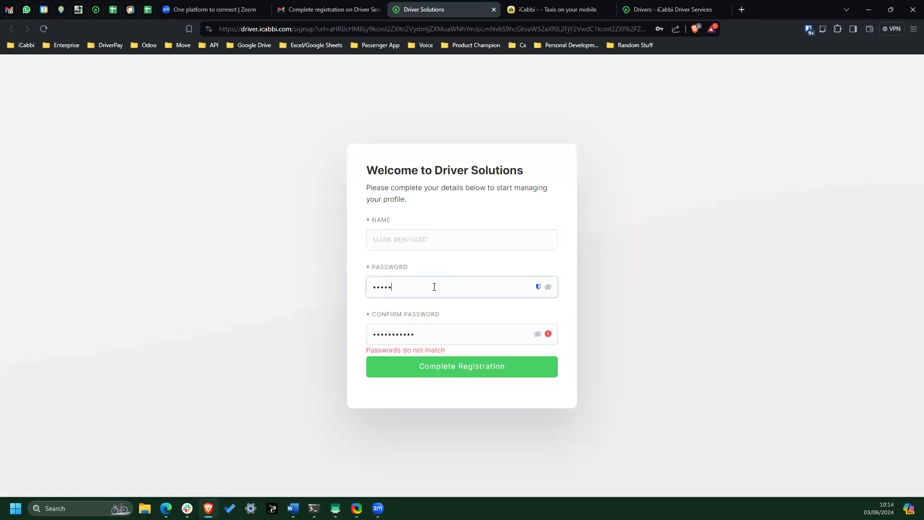
text(**)
key(Tab)
text(****)
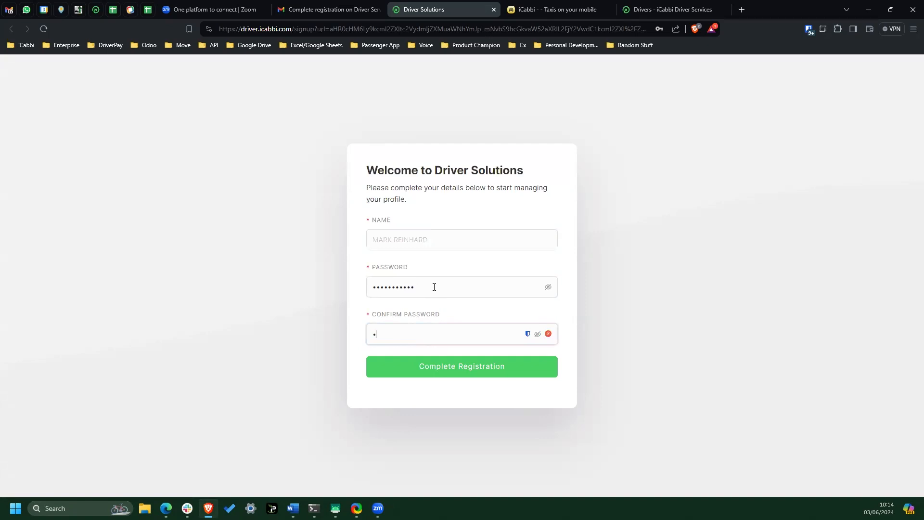
text(*******)
click(478, 372)
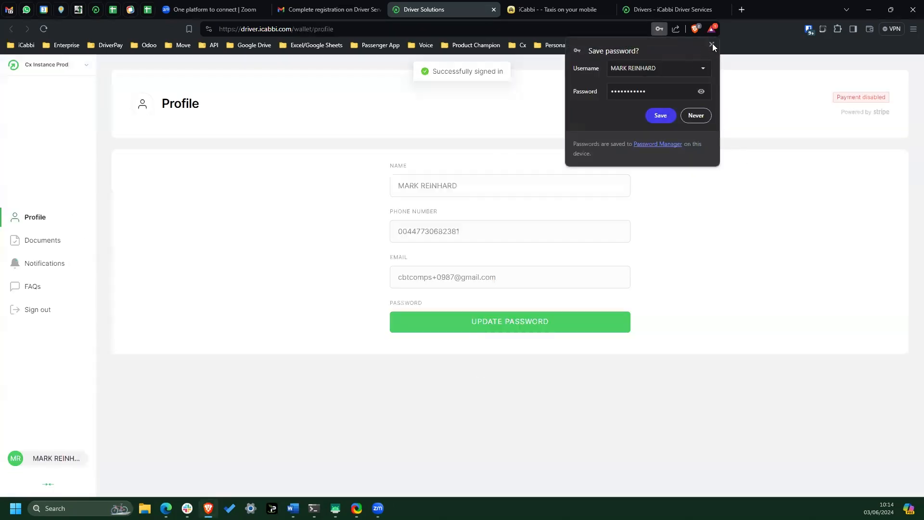
click(712, 45)
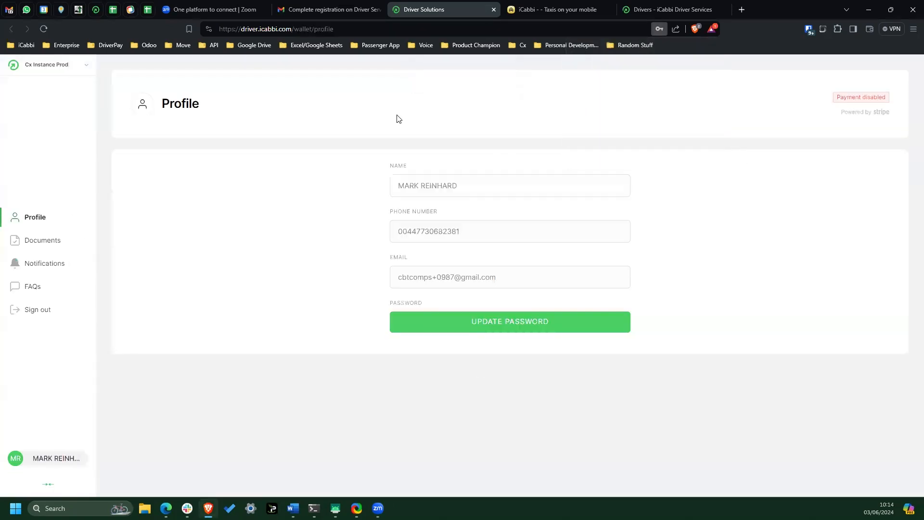
- Look through the driver portal's Documents, Notifications and FAQs pages, and check the driver and vehicle documents in the mirrored phone view
click(43, 249)
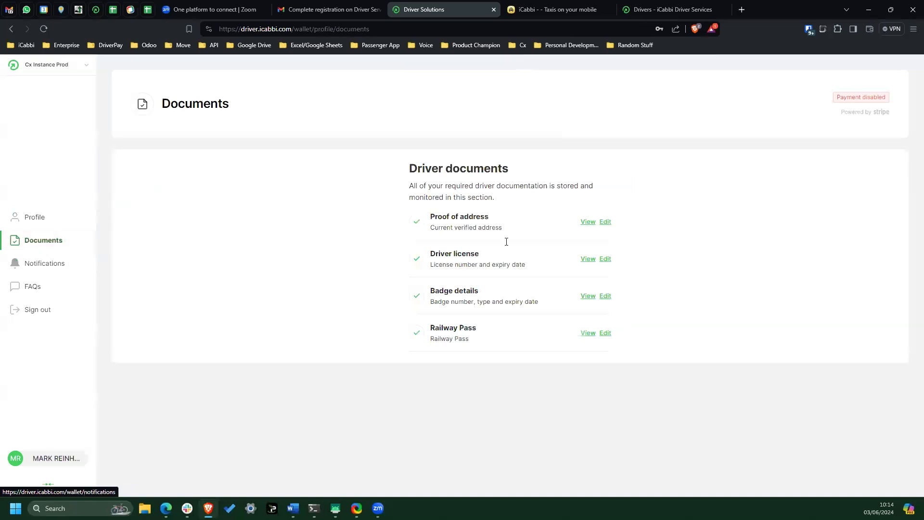
click(57, 268)
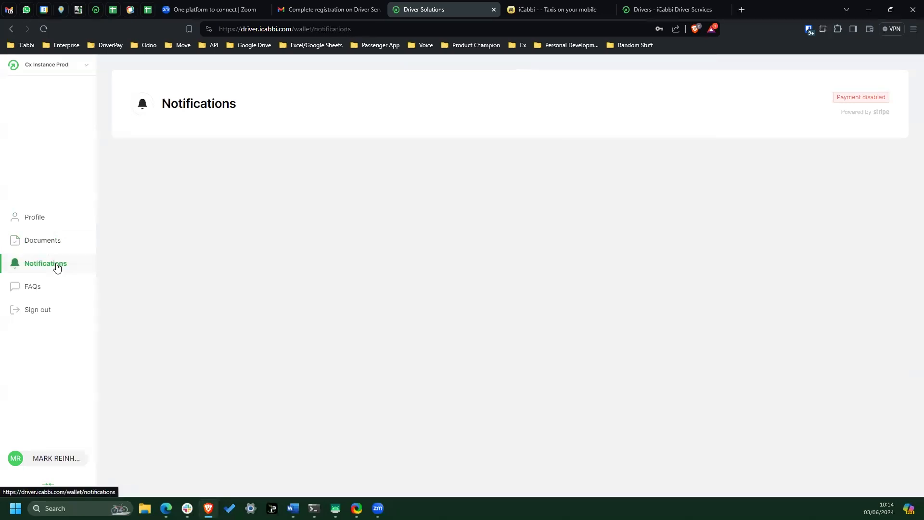
click(35, 291)
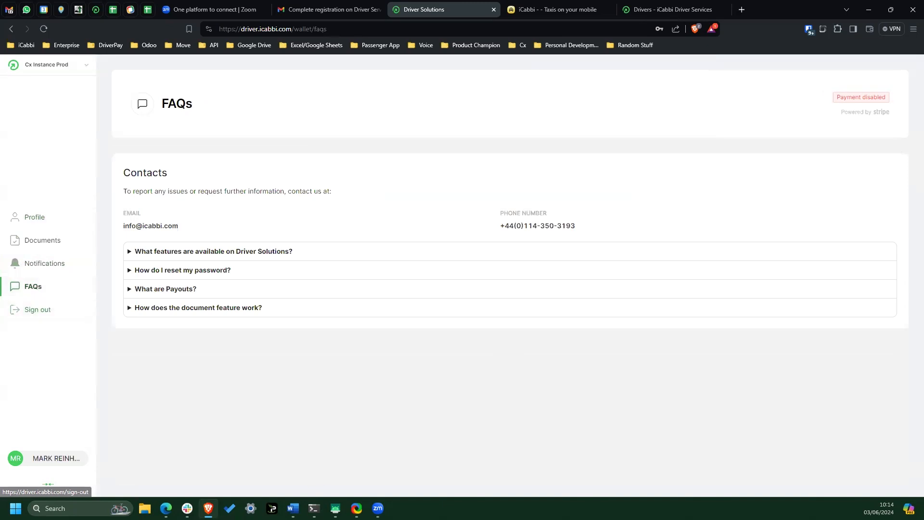
click(335, 450)
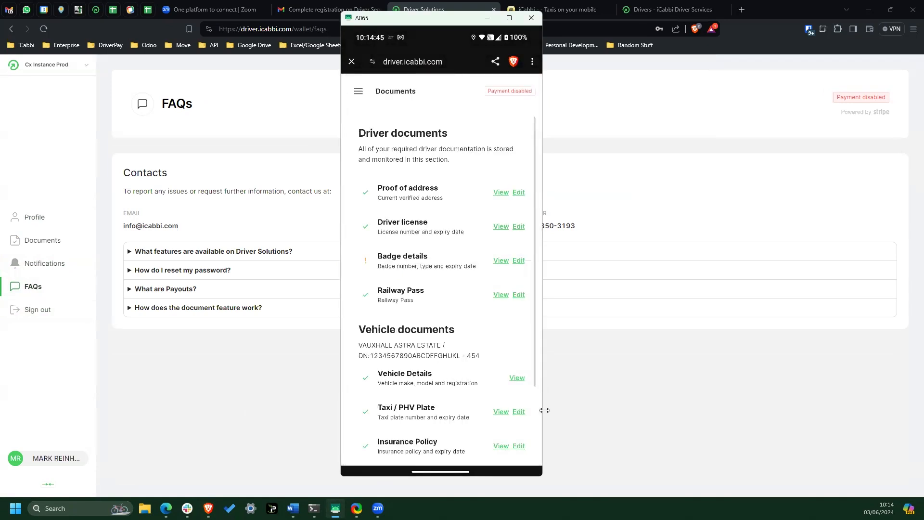
click(605, 101)
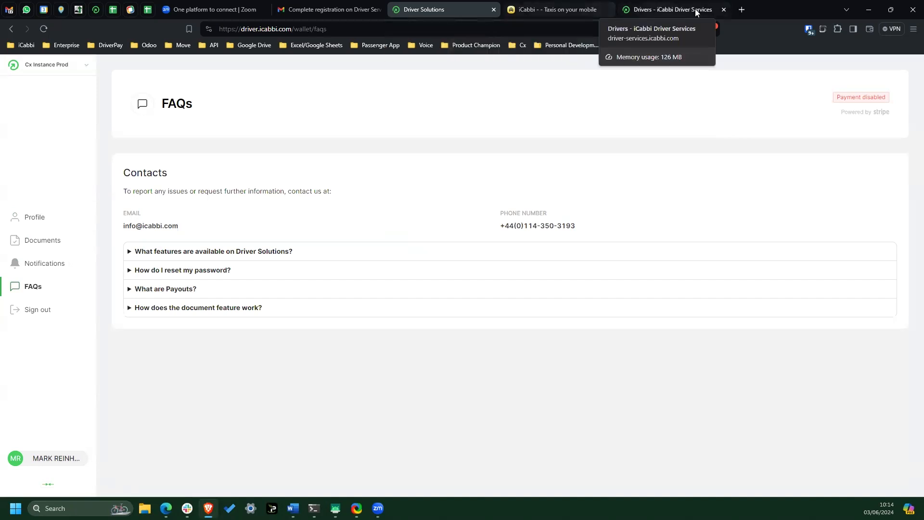
- Replace the Drivers page with the bookmarked Cx Instance Prod driver recruitment page, and view its list of documents needed for onboarding
click(723, 10)
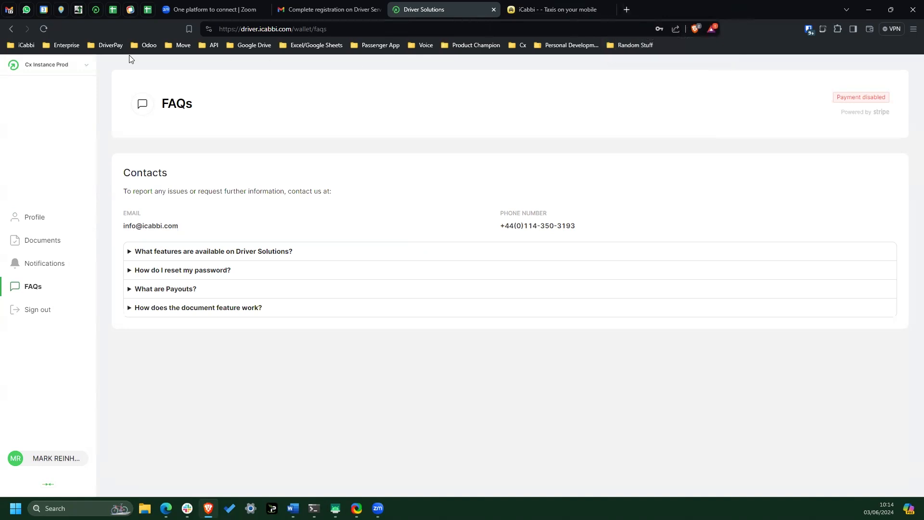
click(104, 49)
middle_click(178, 196)
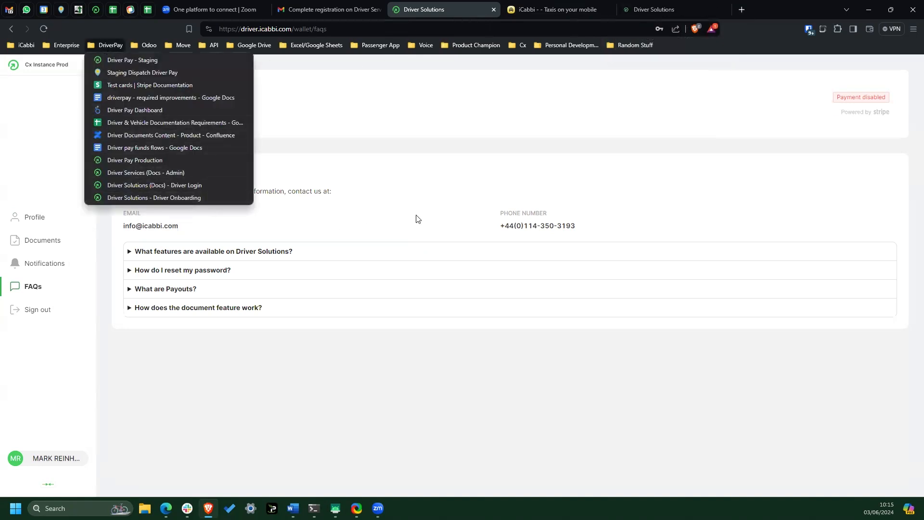
click(667, 8)
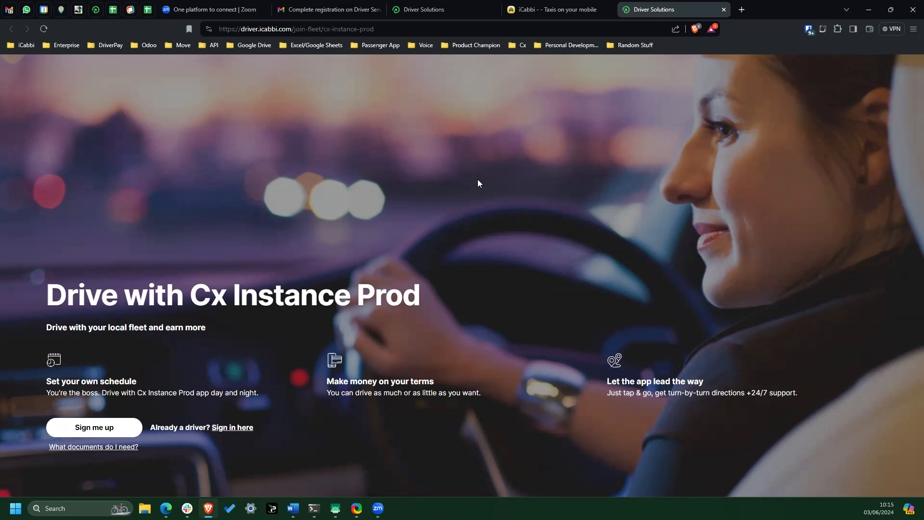
click(99, 449)
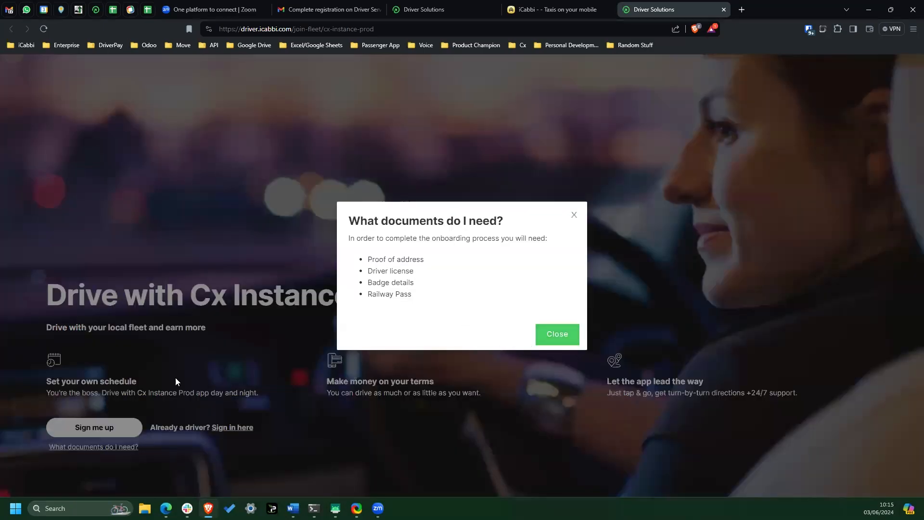
click(574, 215)
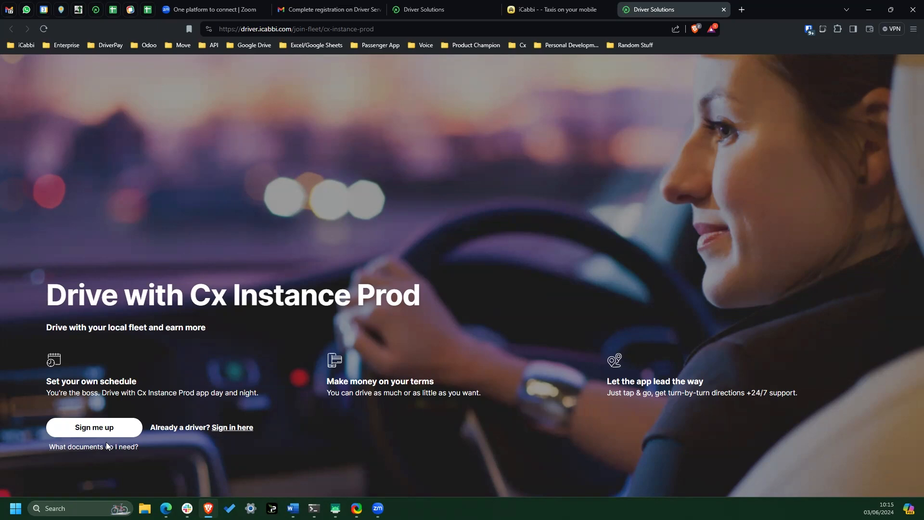
- Sign up as a new driver with an e-mail address, account password and password confirmation, and dismiss the browser's offer to save the password
click(95, 428)
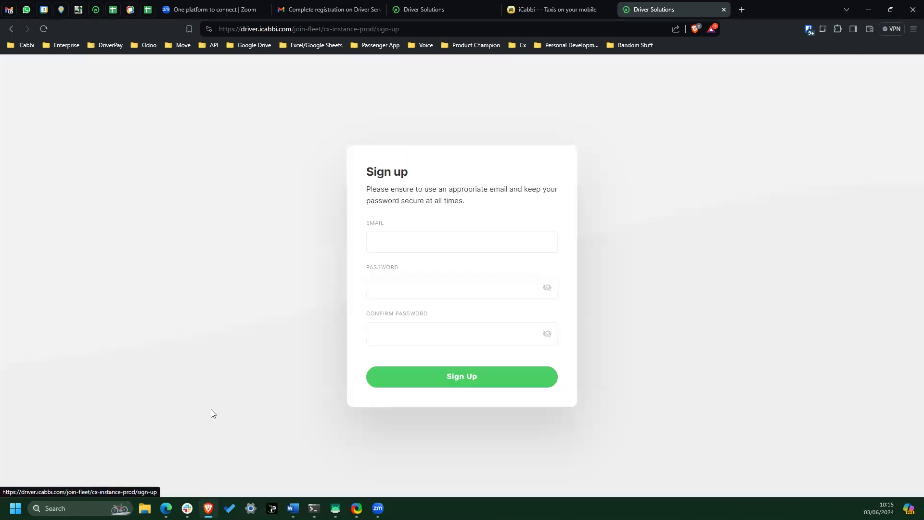
click(445, 241)
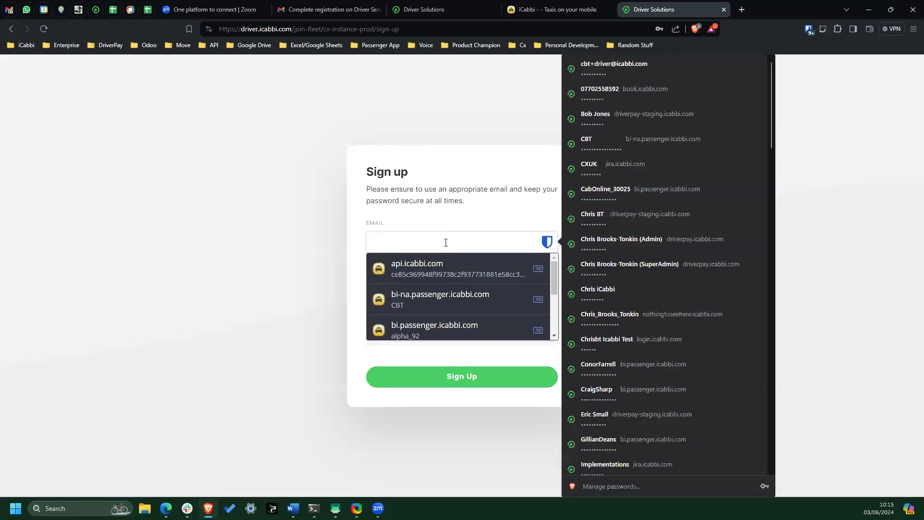
key(Tab)
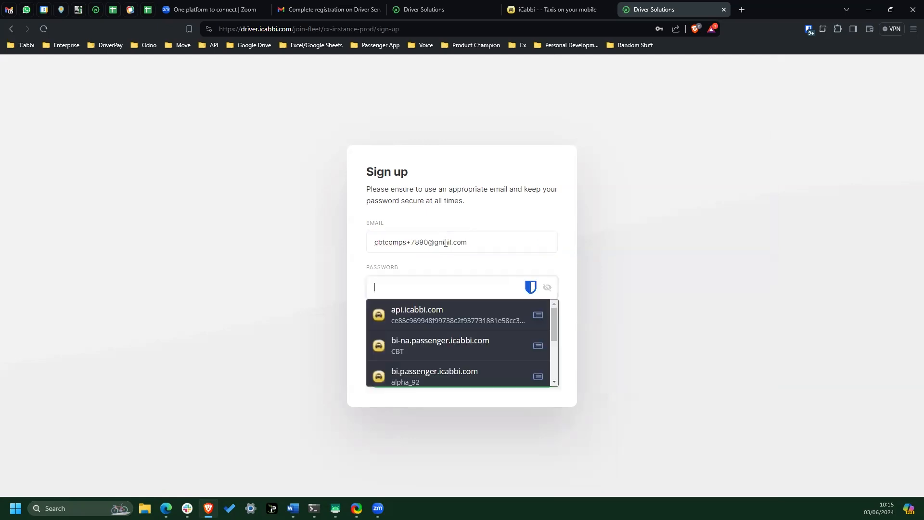
text(••••••••••)
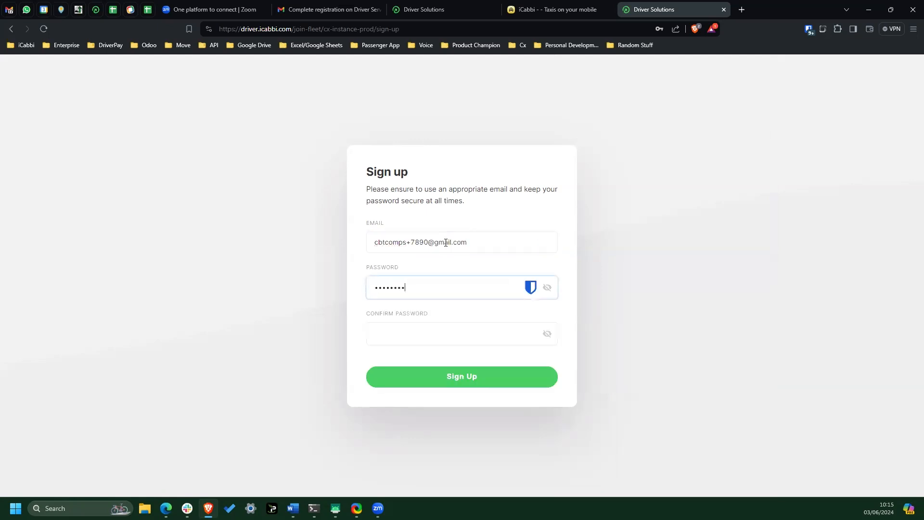
text(•)
key(Tab)
text(•••••••••••)
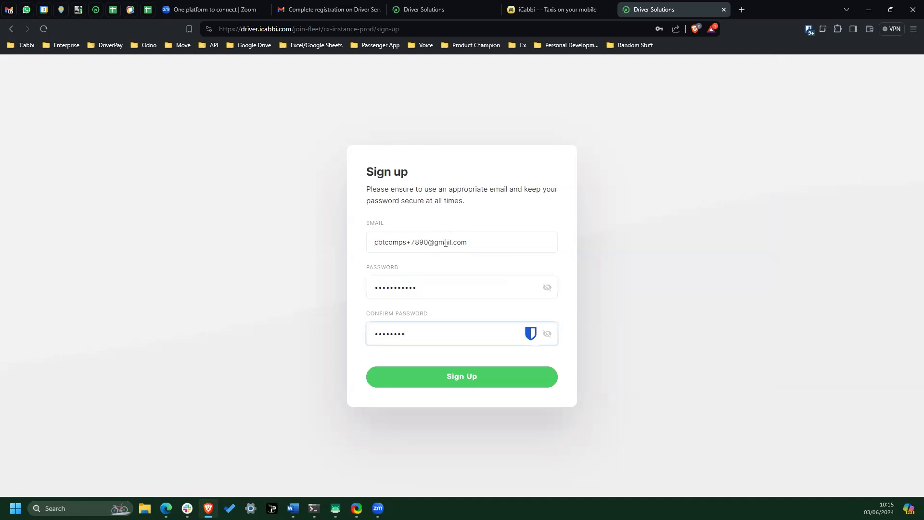
click(475, 378)
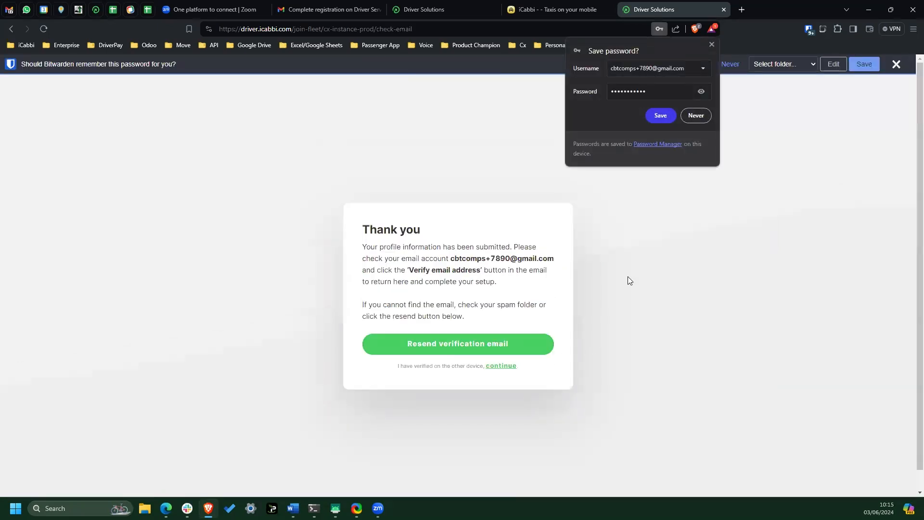
click(712, 45)
- Verify the address from the Driver Pay sign-up verification email in the Gmail inbox, and close the old sign-up page
click(325, 10)
click(32, 128)
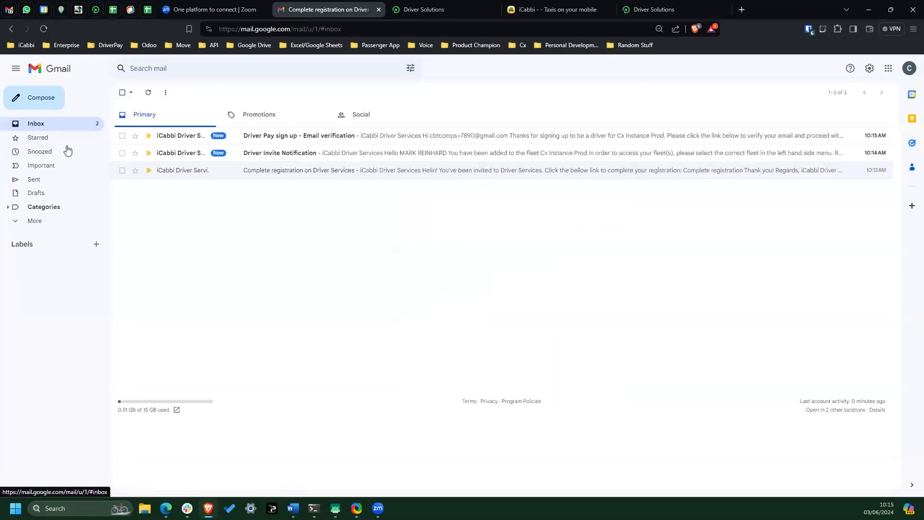
click(297, 140)
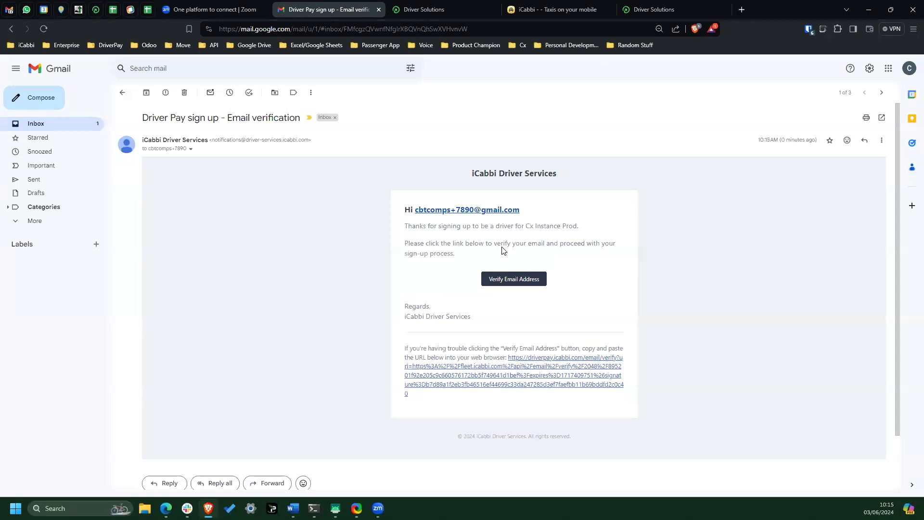
click(520, 284)
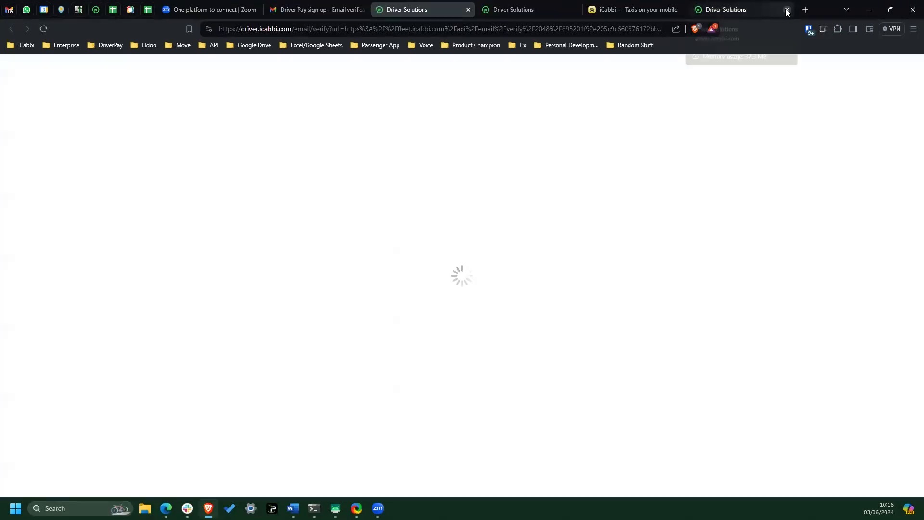
click(787, 9)
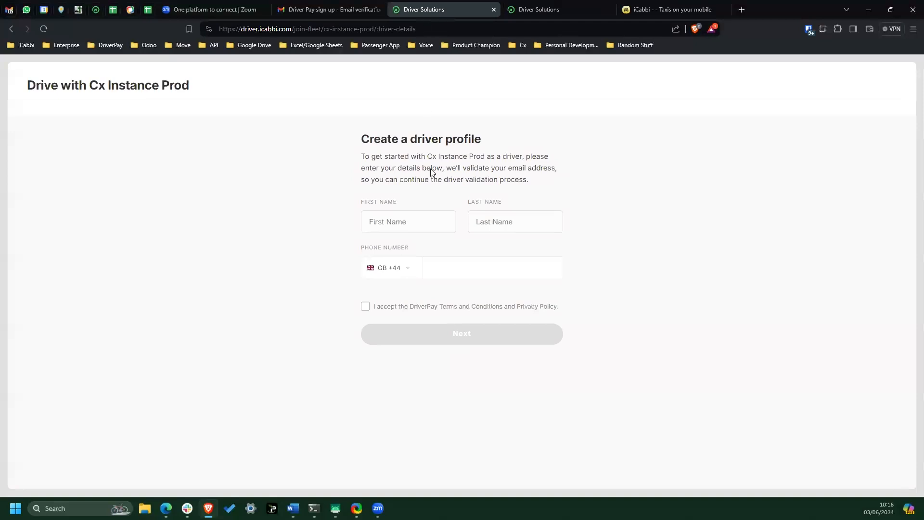
- Create the driver profile with the driver's first name, last name and phone number, accepting the DriverPay Terms and Conditions and Privacy Policy
click(425, 225)
text(Fred)
key(Tab)
text(Blo)
key(Tab)
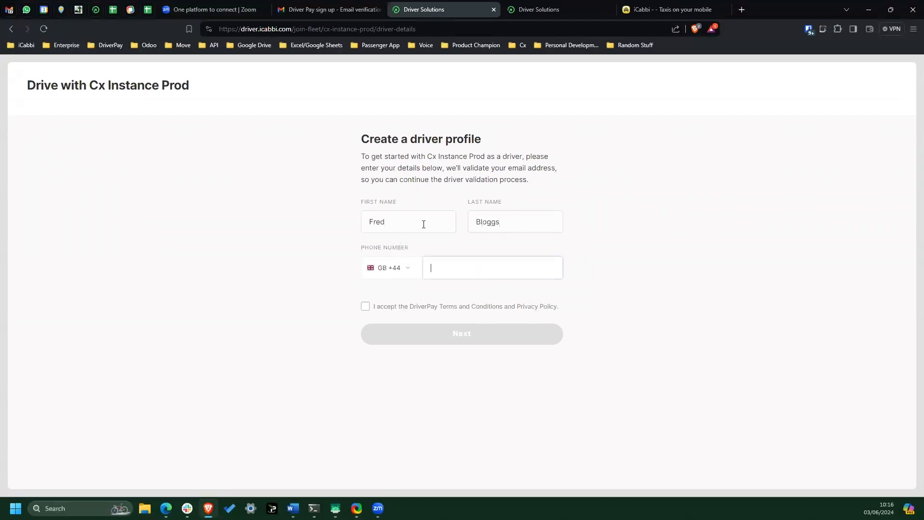
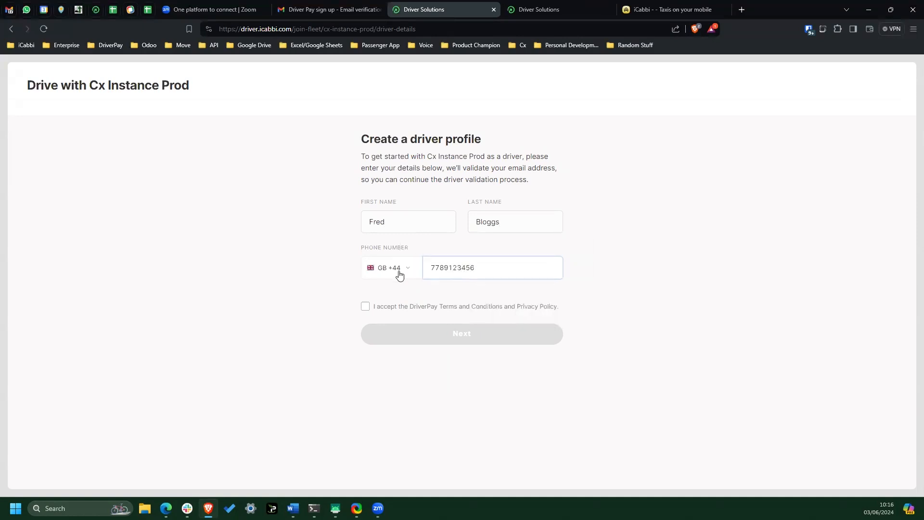
click(366, 307)
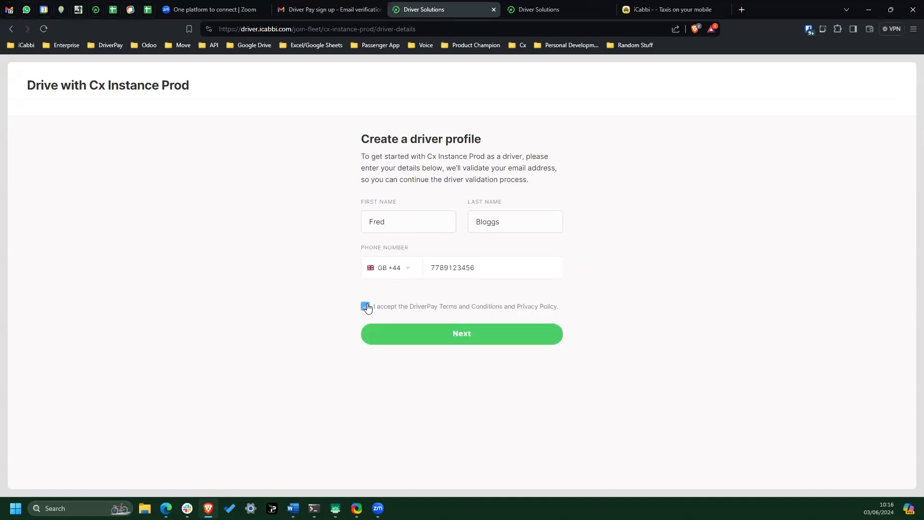
click(512, 335)
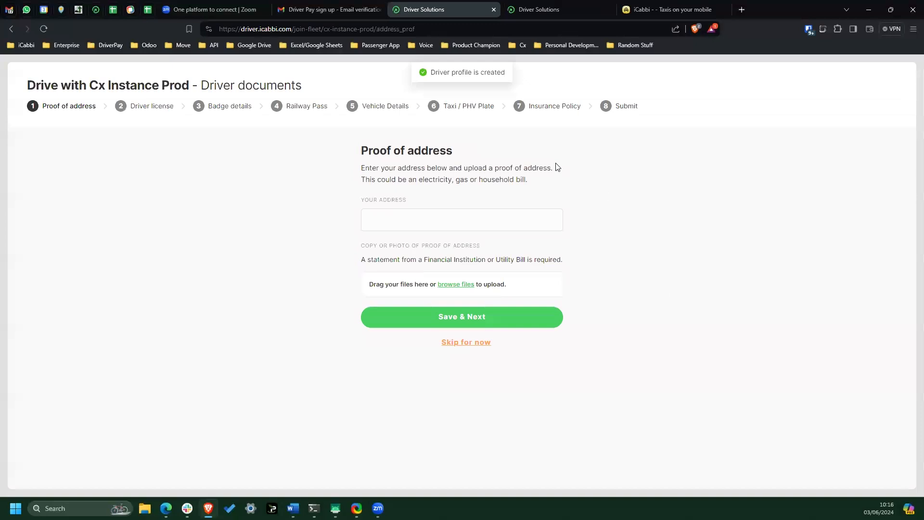
- Enter the driver's postal address in the Proof of address section
click(420, 219)
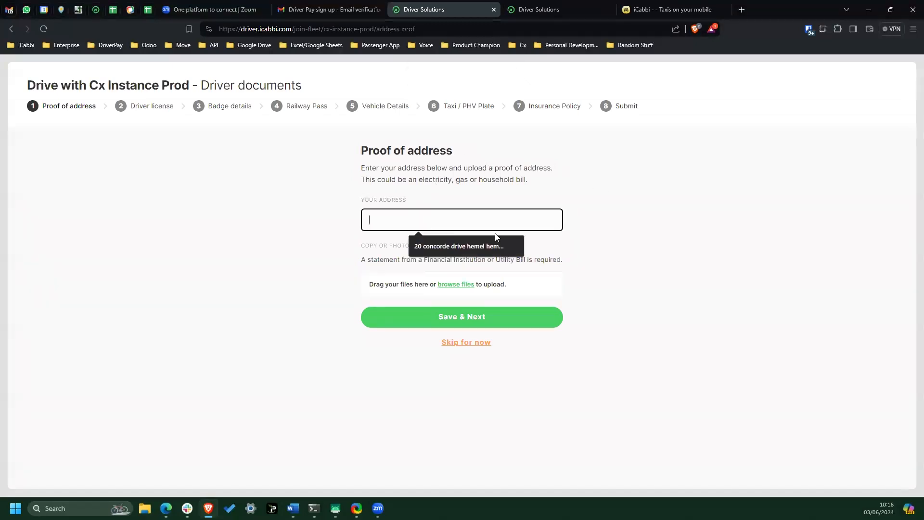
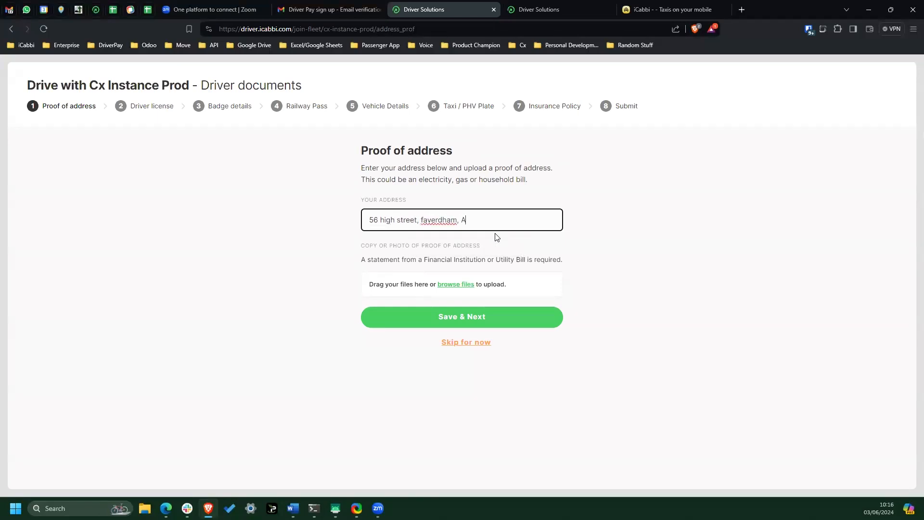
- Find an image in the Pictures folder and upload it as the copy of the proof of address
click(456, 285)
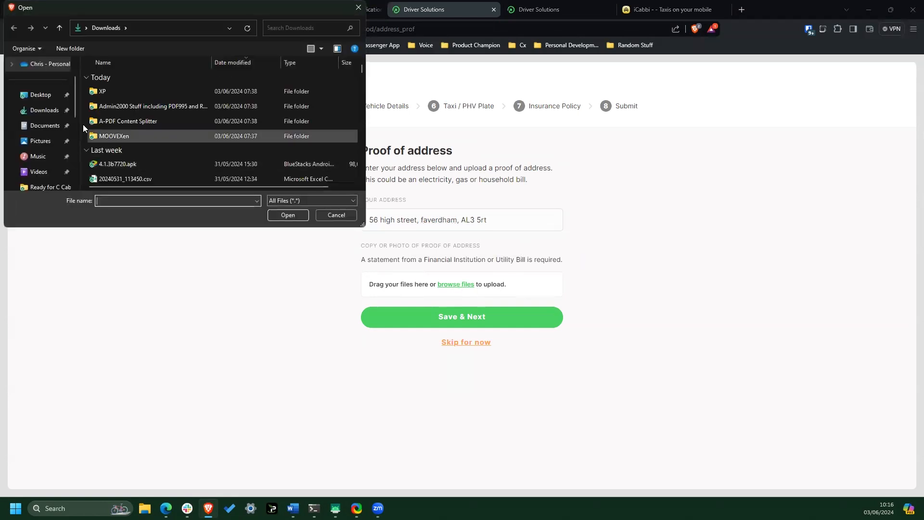
click(41, 97)
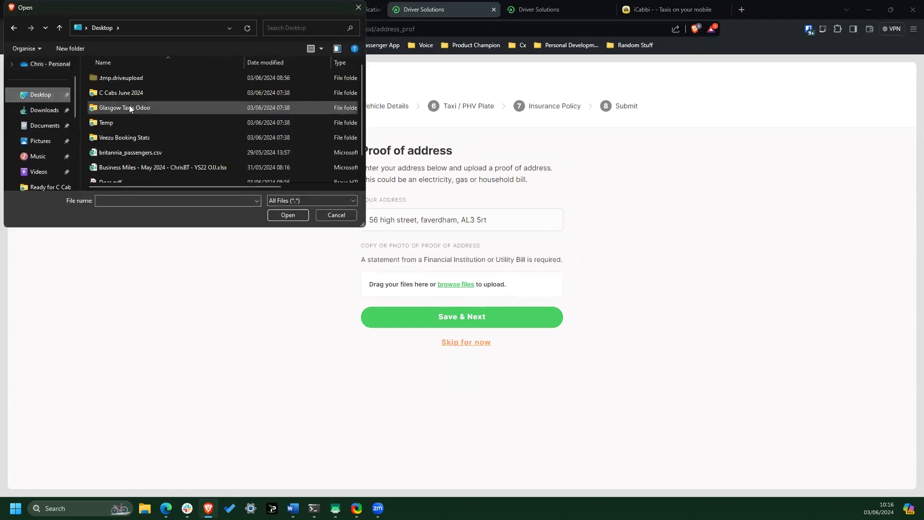
scroll(125, 120, down, 1)
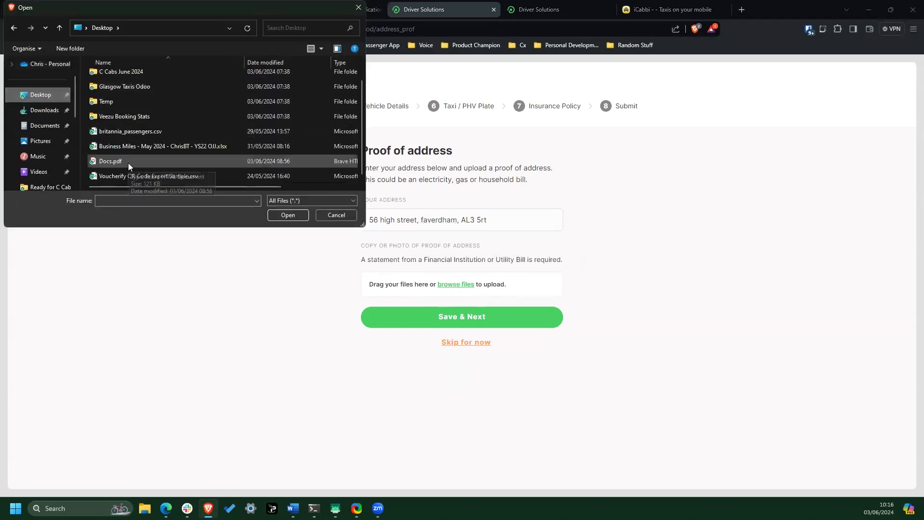
click(116, 99)
double_click(116, 102)
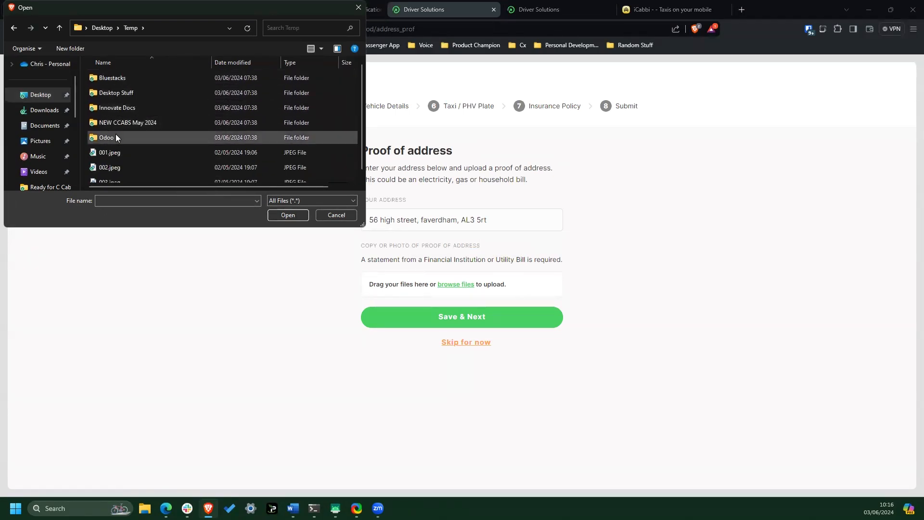
double_click(116, 93)
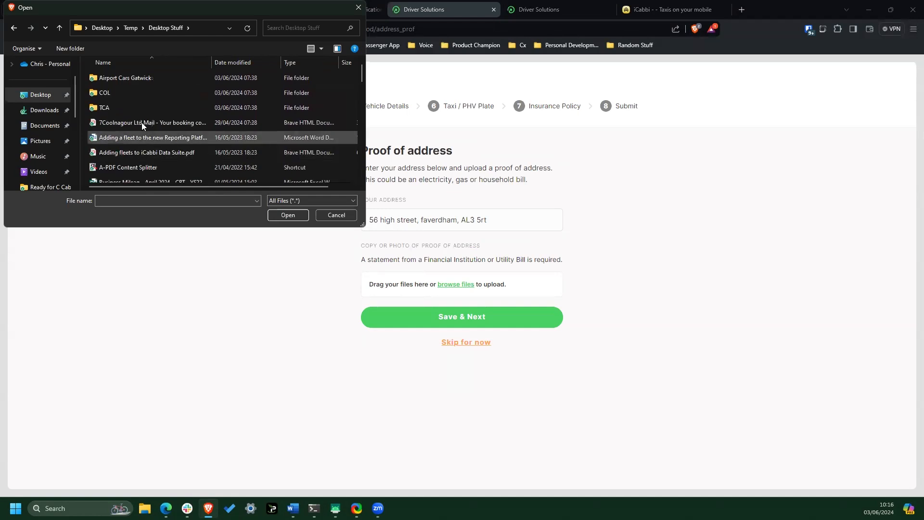
click(41, 94)
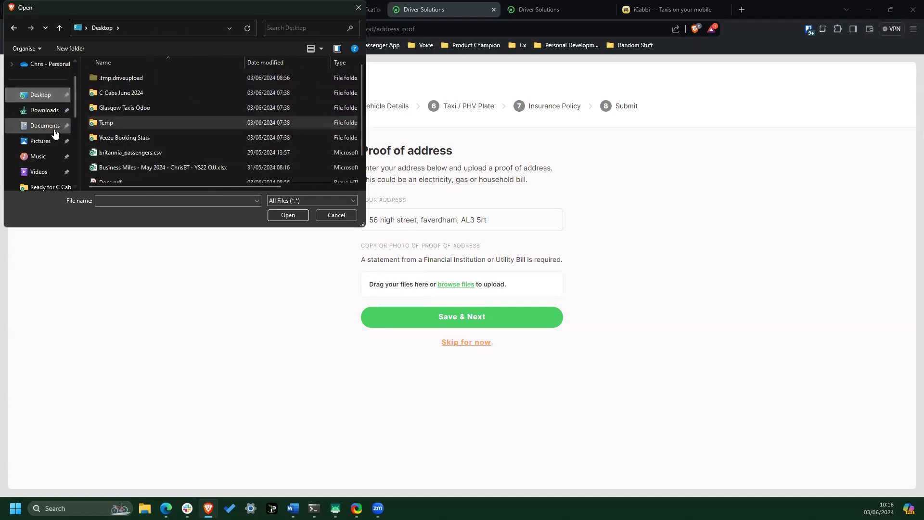
click(45, 142)
double_click(270, 92)
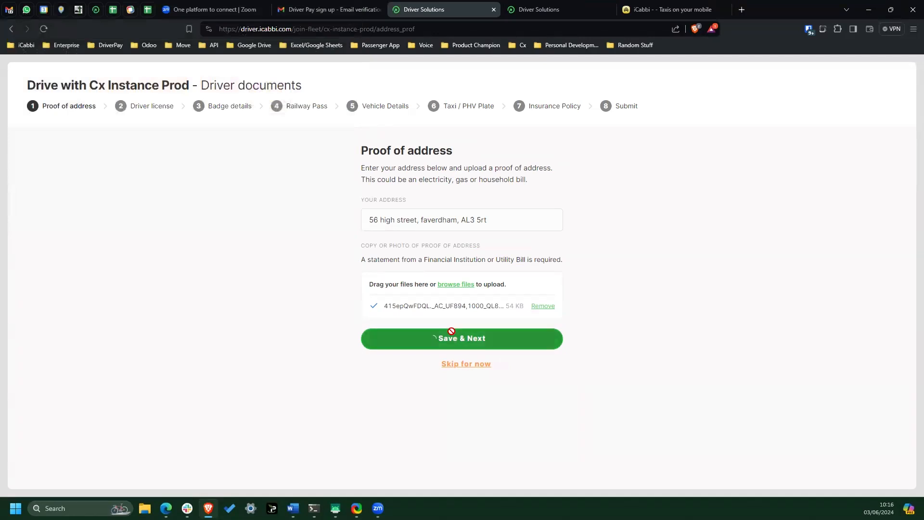
- Save the proof of address, and enter the driver license number with the expiry date 2028-06-16
click(503, 339)
click(444, 213)
text(BFHGBOFDI5489Y59Y58Y098Y543)
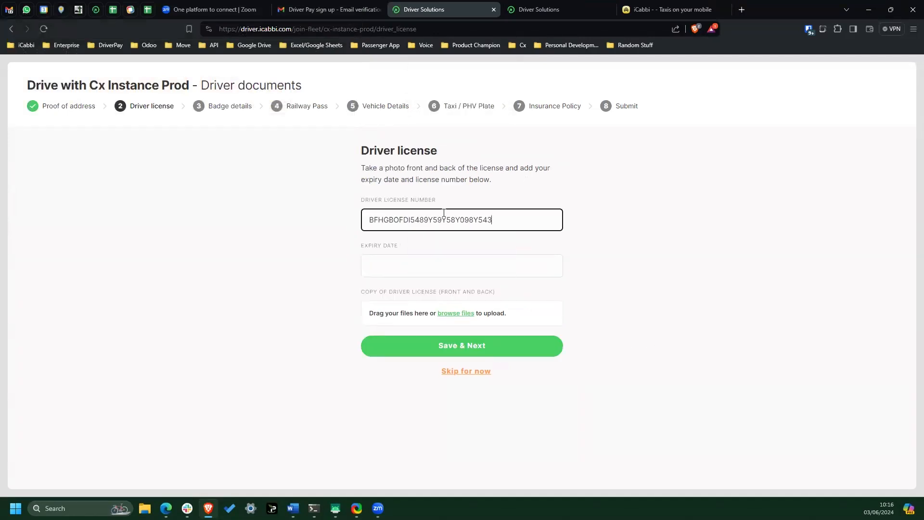
click(484, 267)
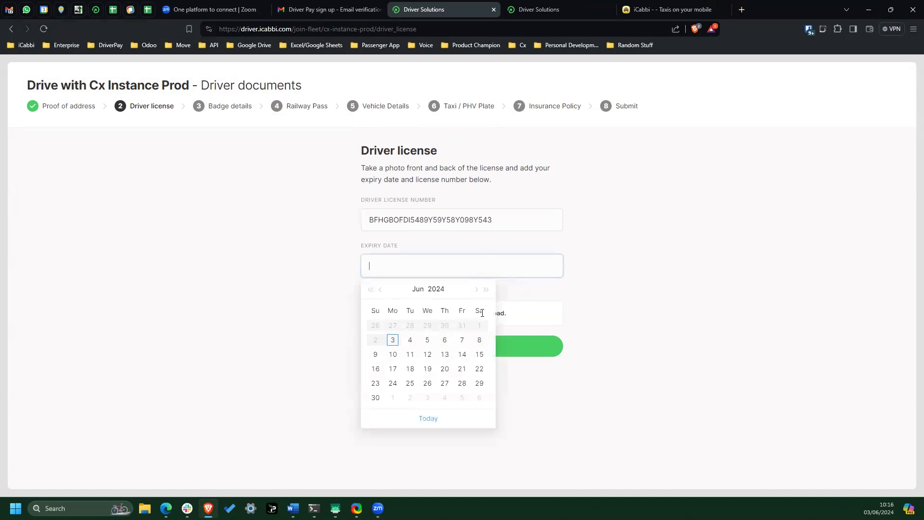
click(488, 290)
click(487, 290)
click(487, 290)
click(487, 290)
click(462, 355)
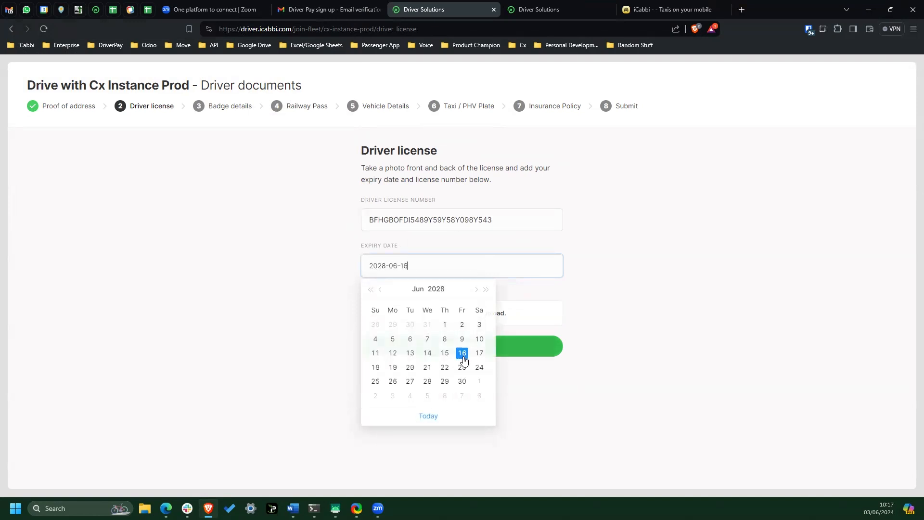
- Upload iCabbi_HOR_ALLWhite_RGB.png and iCabbi_HOR_White_RGB-1.png as the front and back copies of the driver license, and save the document
click(459, 314)
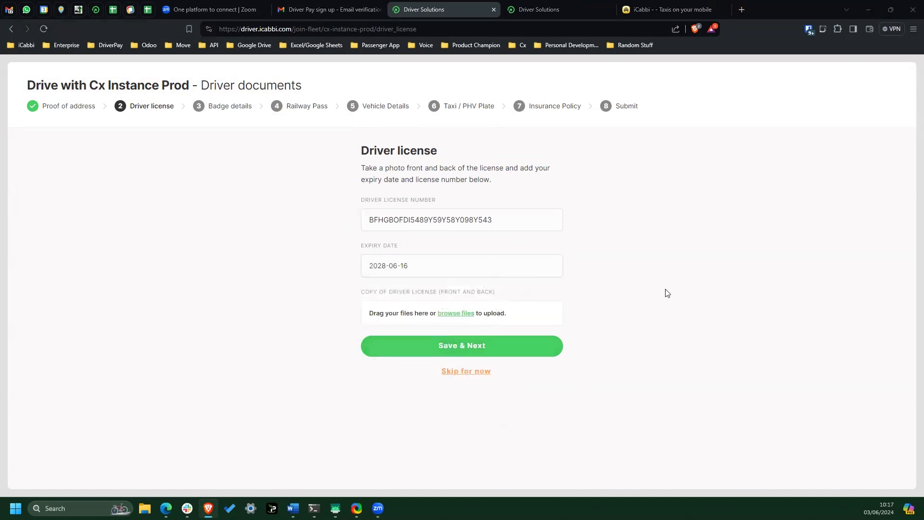
click(232, 173)
double_click(231, 173)
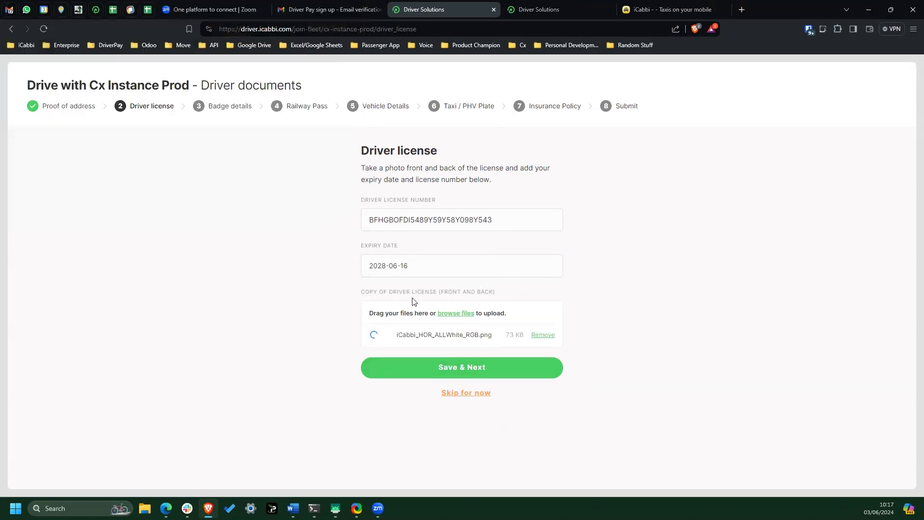
click(456, 313)
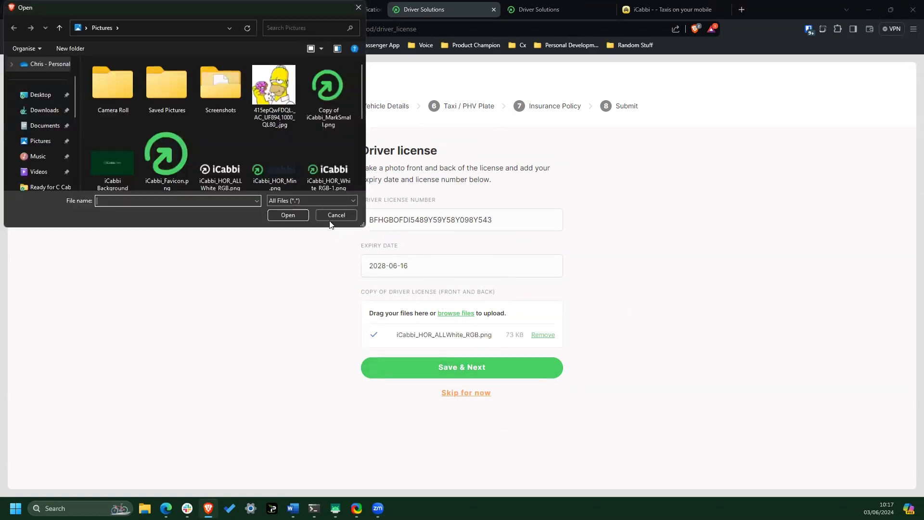
double_click(329, 177)
click(474, 373)
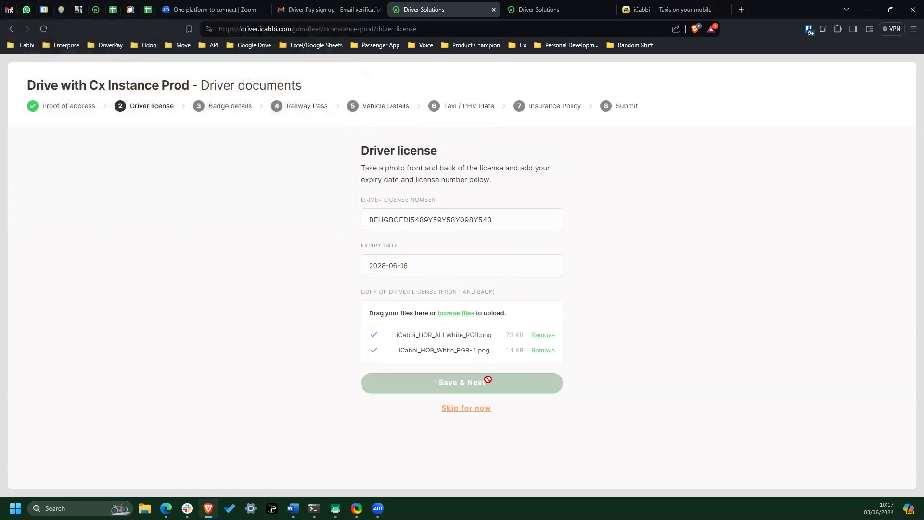
- Enter the badge number in the Badge details, with badge type Both and expiry date 2029-06-14
click(449, 207)
text(123456)
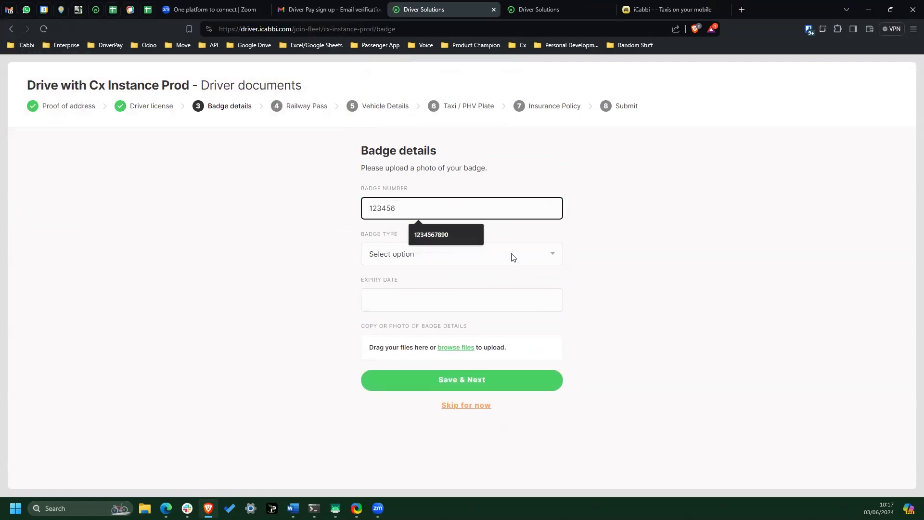
click(512, 257)
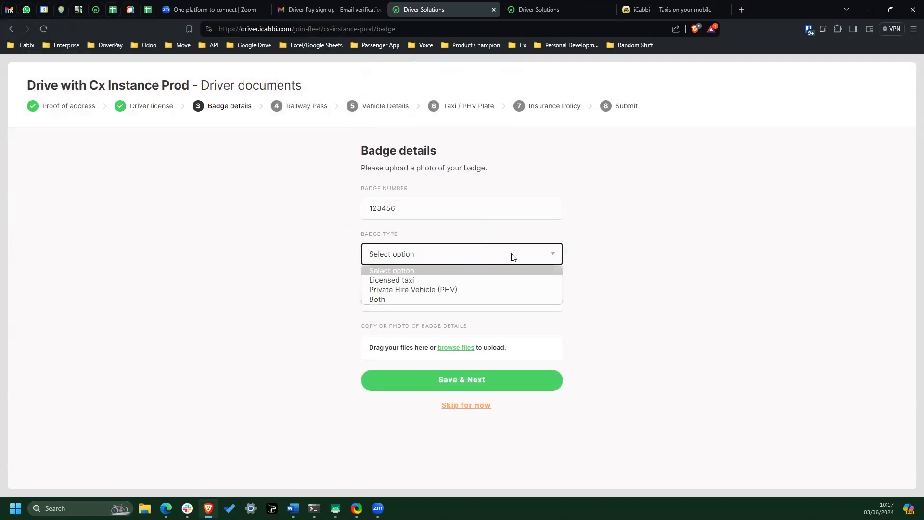
click(424, 299)
click(495, 299)
click(488, 324)
click(488, 324)
click(488, 325)
click(487, 325)
click(487, 325)
click(447, 388)
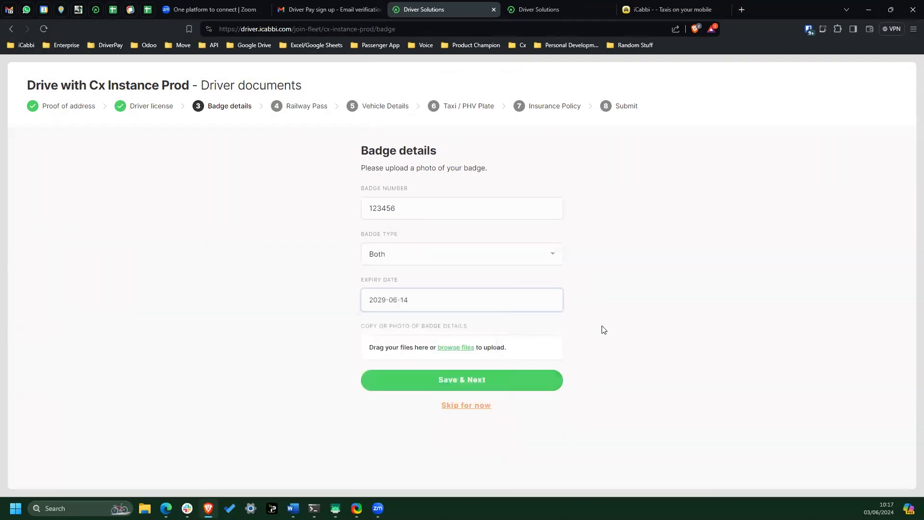
- Upload iCabbi_Wallpaper_City2.png from the Pictures folder as the copy of the badge, and save the badge details
click(455, 348)
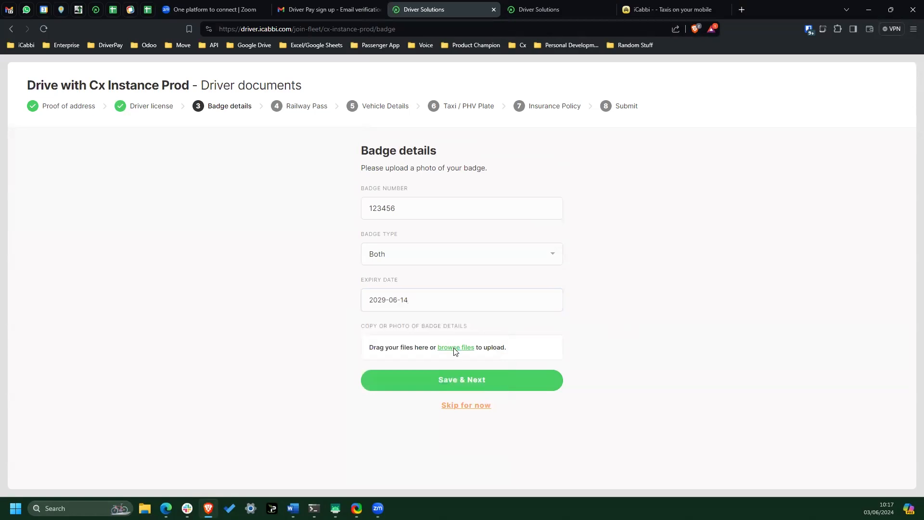
scroll(112, 164, down, 3)
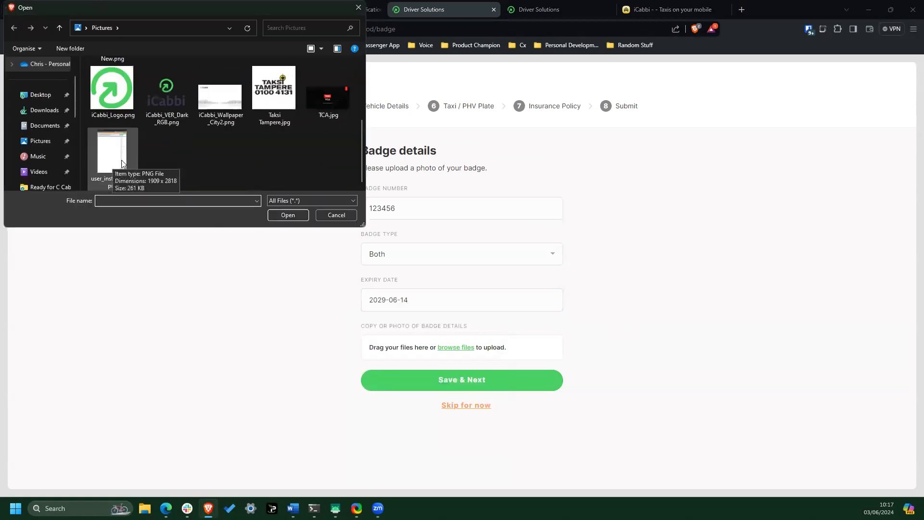
click(225, 92)
double_click(226, 92)
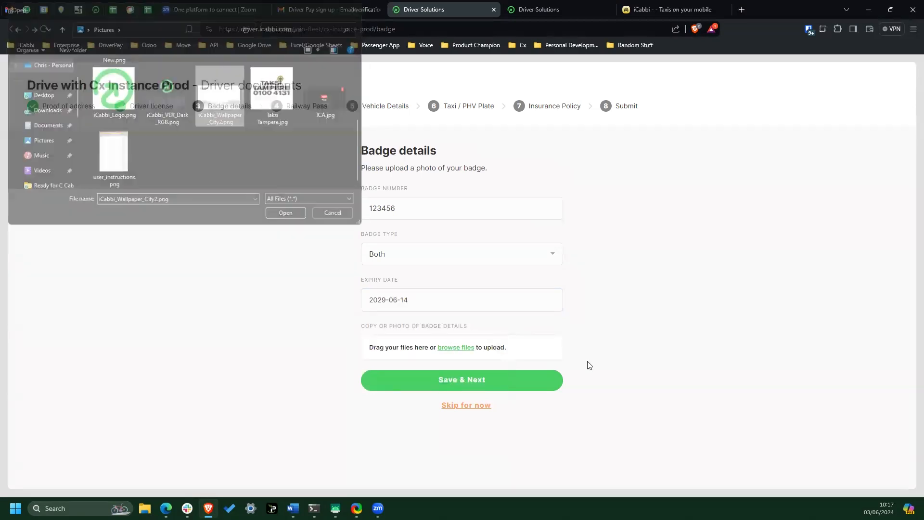
click(467, 400)
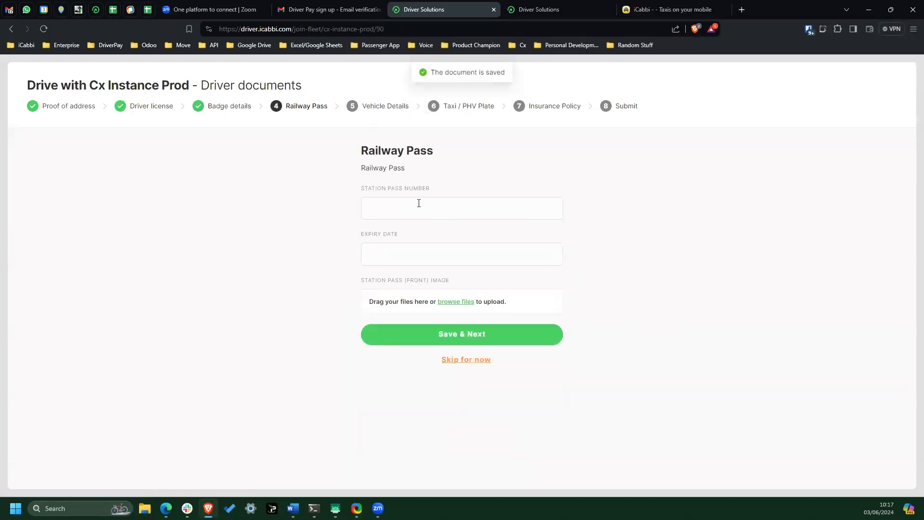
- Complete and save the Railway Pass with the station pass number, expiry date 2027-06-11 and iCabbi_HOR_White_RGB-1.png as the front image
click(419, 204)
text(12345678)
click(429, 250)
click(487, 277)
click(486, 277)
click(462, 328)
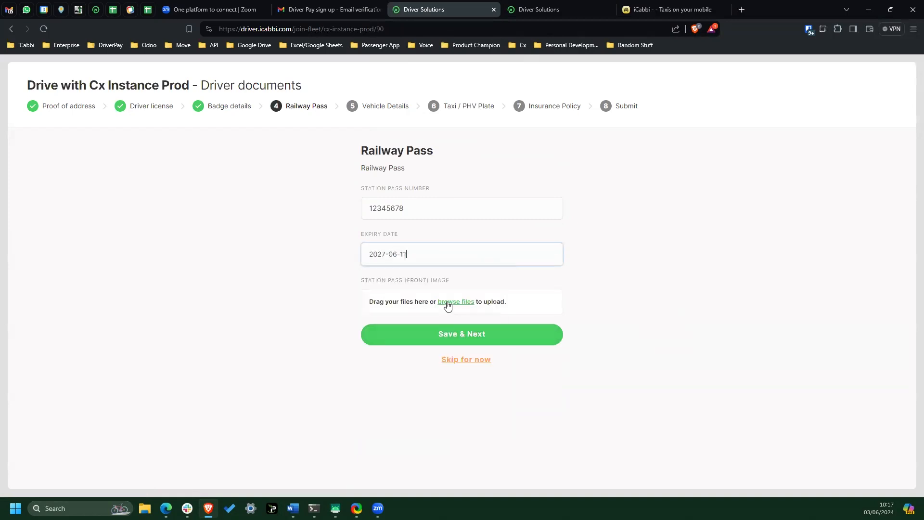
double_click(315, 160)
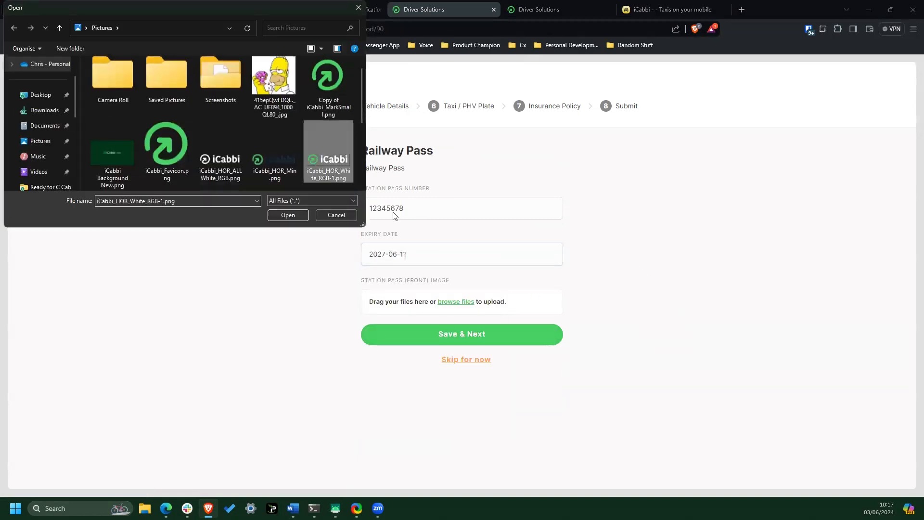
click(481, 356)
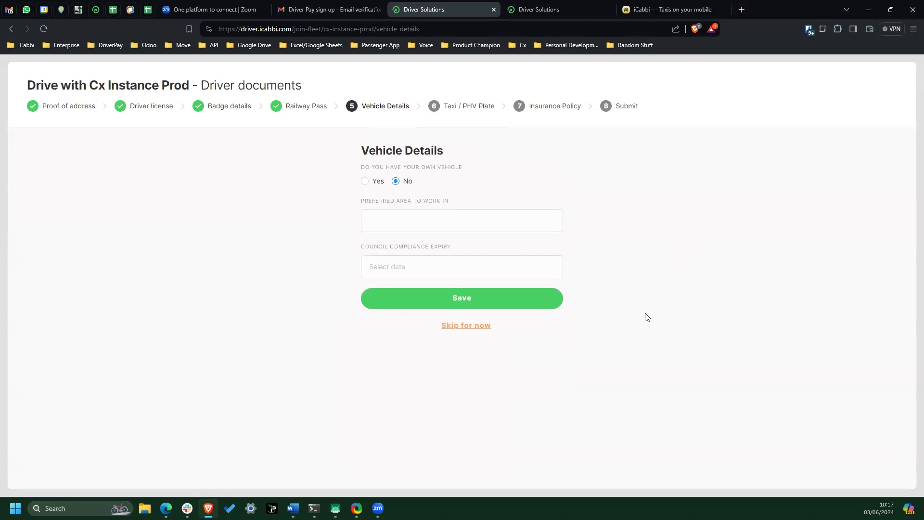
- Declare that the driver has their own vehicle, and enter its registration with registration year 2022
click(367, 183)
click(406, 219)
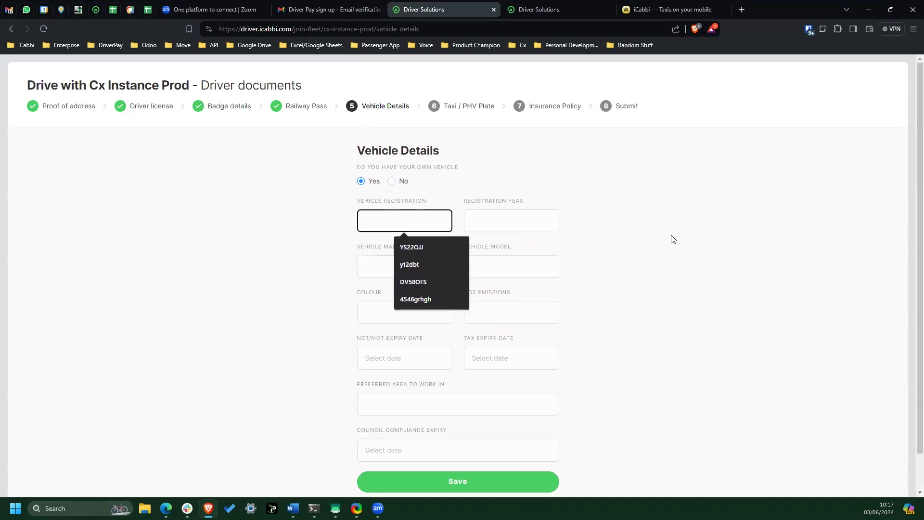
text(YS)
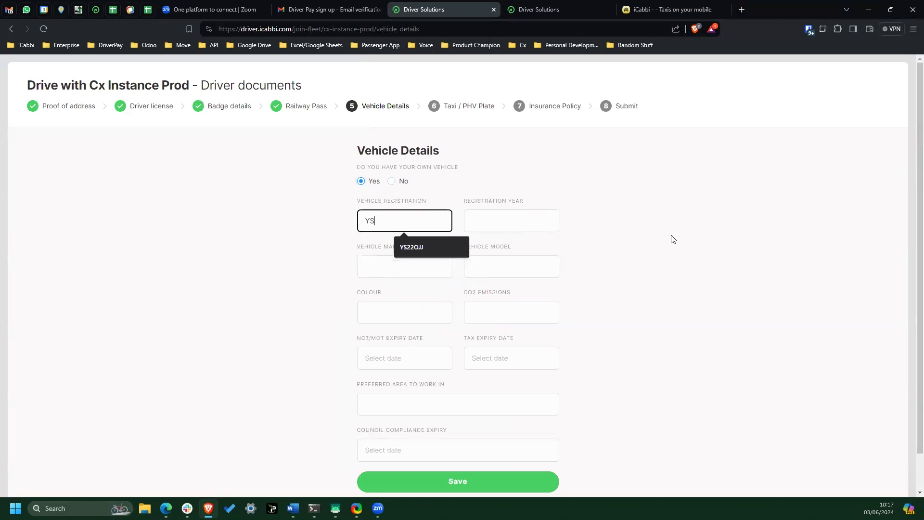
text(22OJJ)
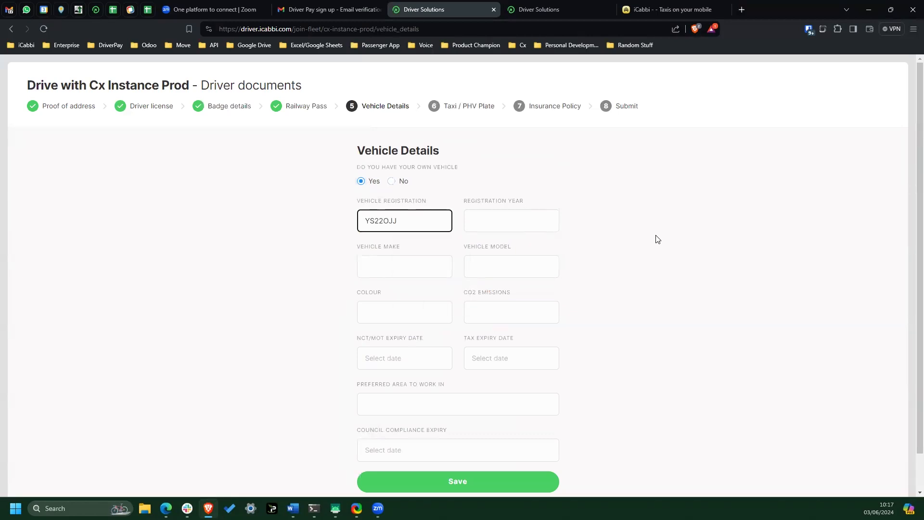
key(Tab)
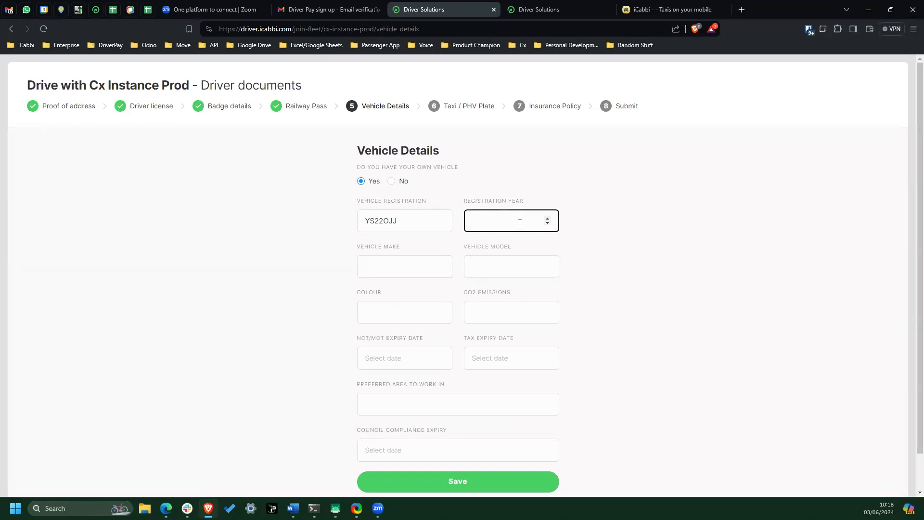
click(377, 283)
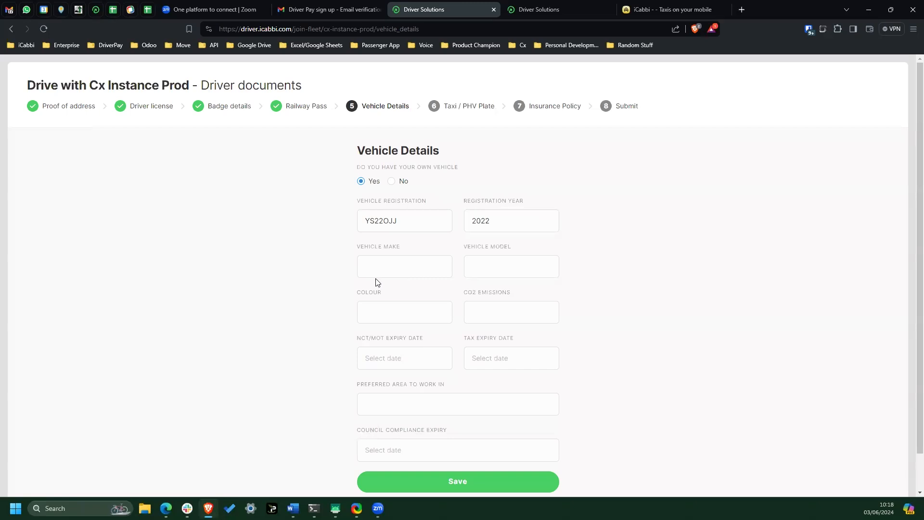
- Enter Hyundai as the vehicle make and Ioniq as the vehicle model
click(392, 269)
text(hYUNDAI)
key(Tab)
double_click(392, 269)
text(hy)
text(yunda)
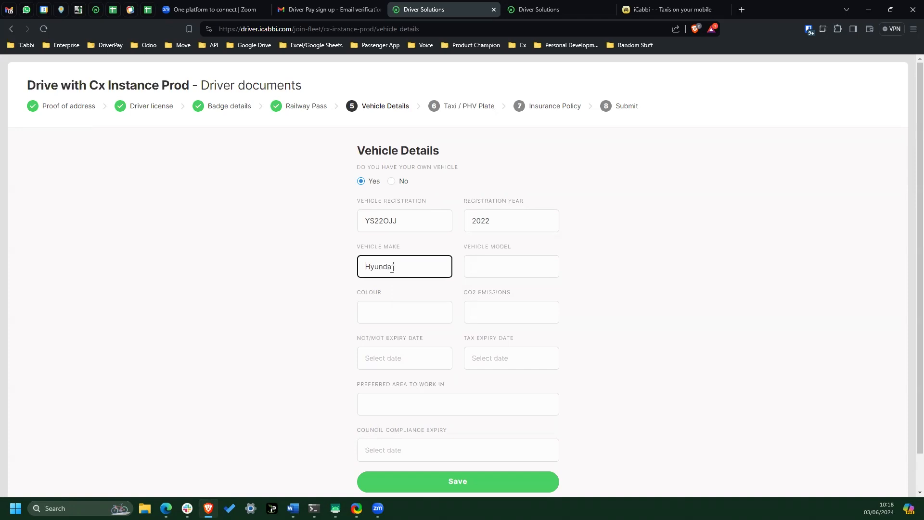
key(Tab)
text(i)
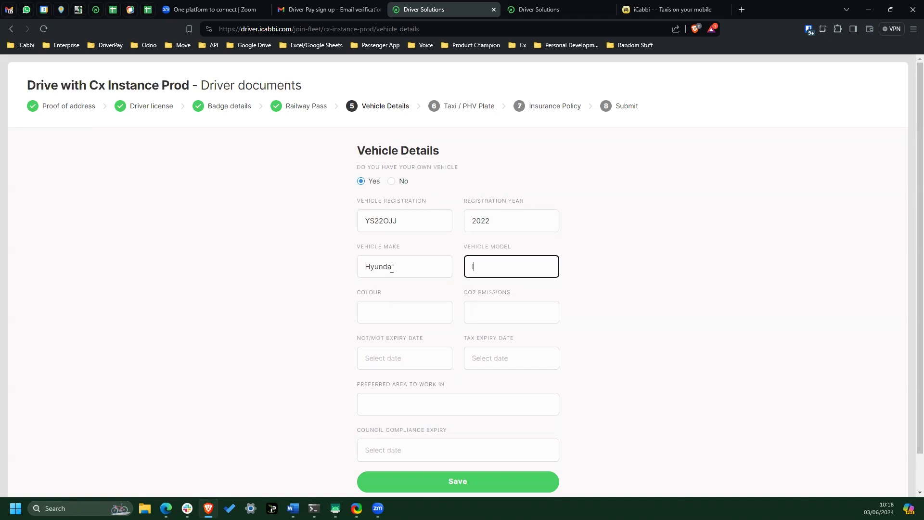
- Set the vehicle's colour to Blue and its CO2 emissions to 99
key(Tab)
text(Blue)
key(Tab)
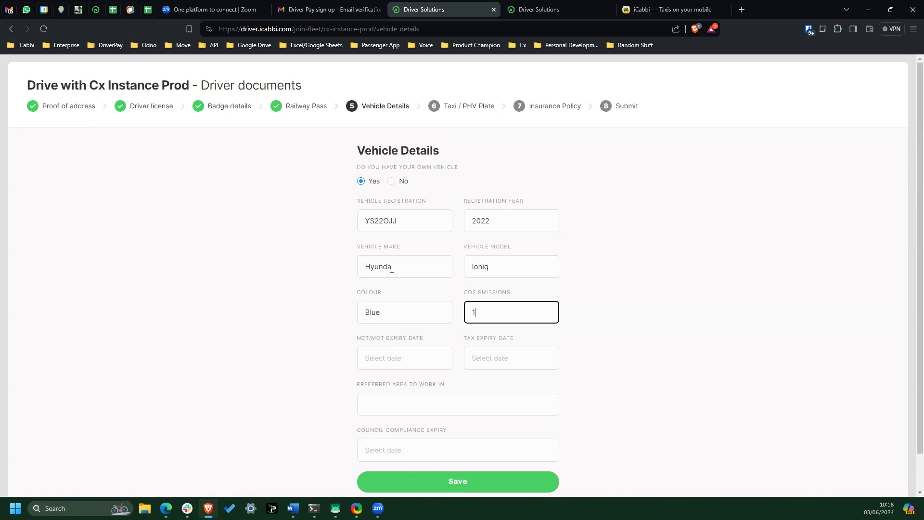
text(99)
key(Tab)
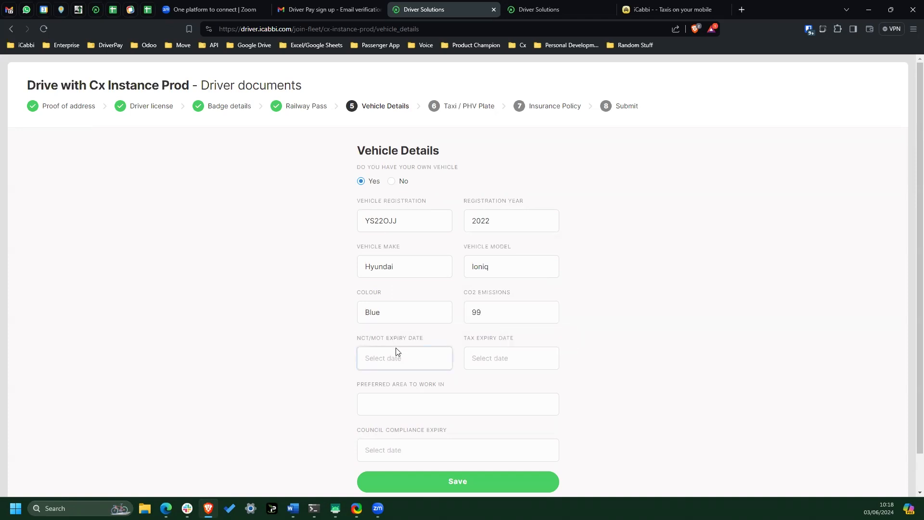
- Set the vehicle's NCT/MOT expiry date to 2027-06-12 and its tax expiry date to 2030-06-20
click(411, 359)
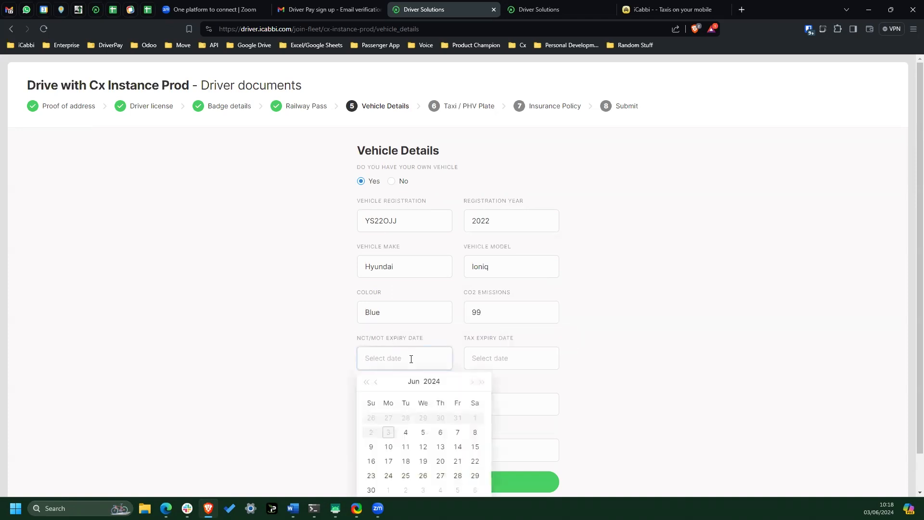
click(482, 382)
click(482, 383)
click(482, 383)
click(475, 432)
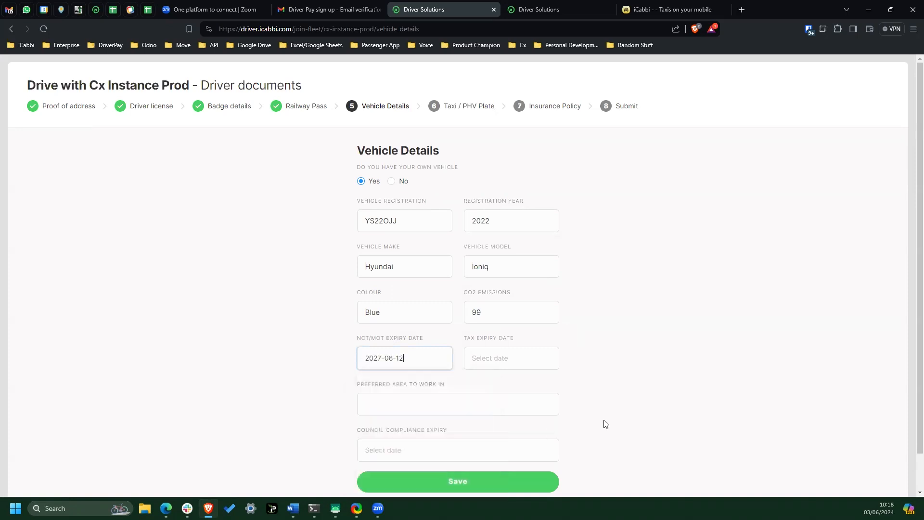
click(504, 358)
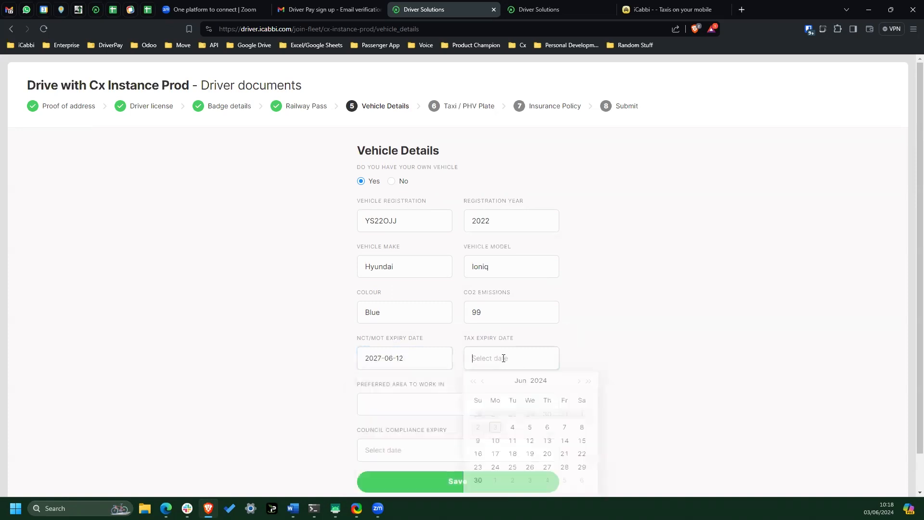
click(588, 381)
click(589, 381)
click(589, 381)
click(588, 382)
click(588, 381)
click(588, 382)
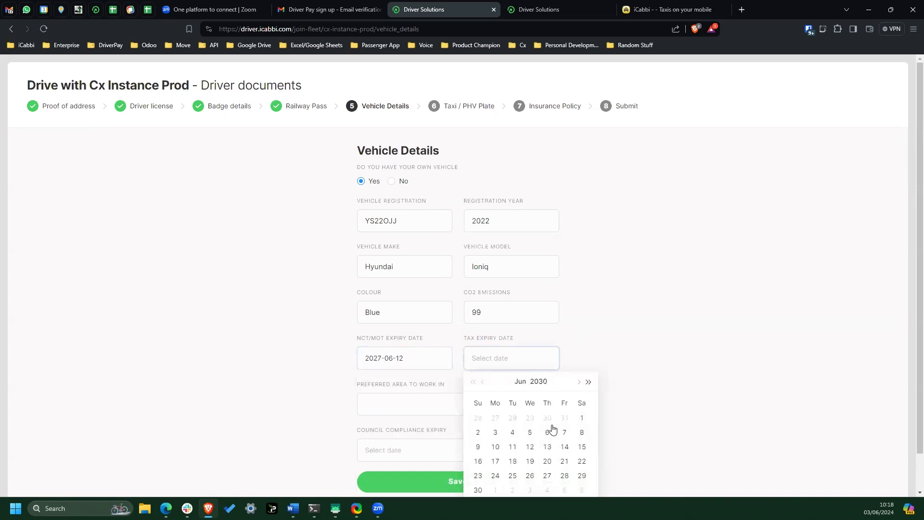
click(548, 461)
- Enter Bedford as the preferred area to work in with council compliance expiry 2030-06-29, and save the vehicle details
scroll(655, 350, down, 1)
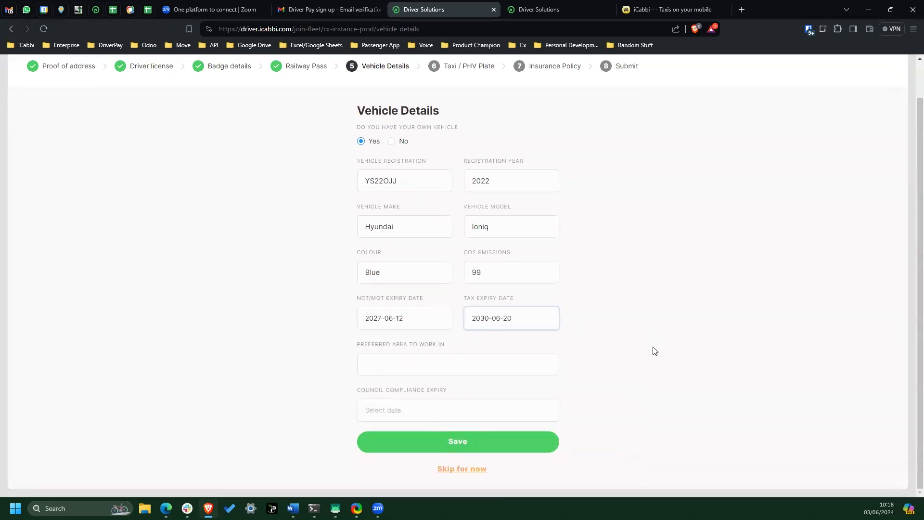
click(469, 370)
text(Bedford)
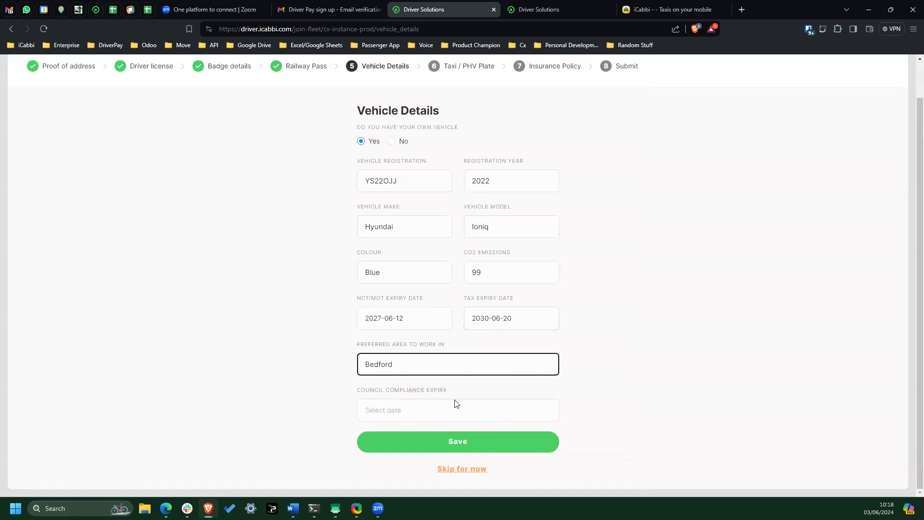
click(457, 403)
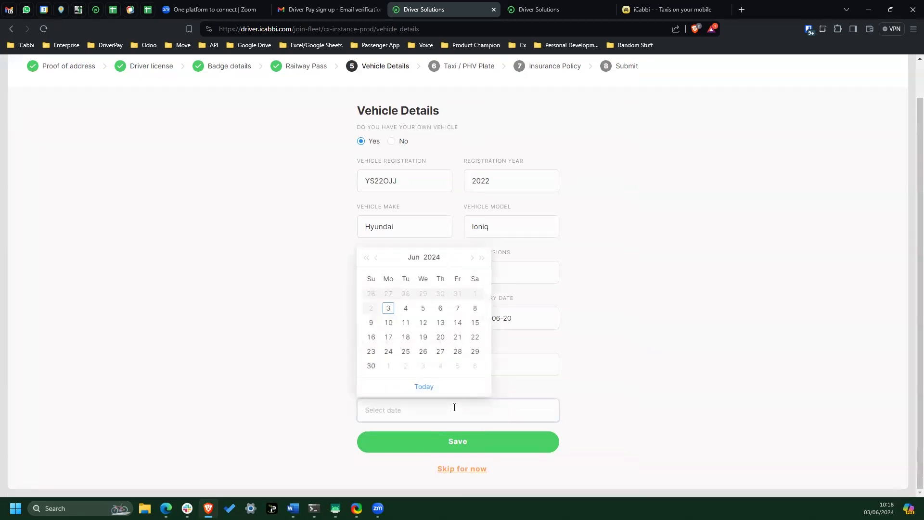
click(481, 258)
click(482, 258)
click(482, 258)
click(482, 257)
click(481, 257)
click(481, 258)
click(476, 352)
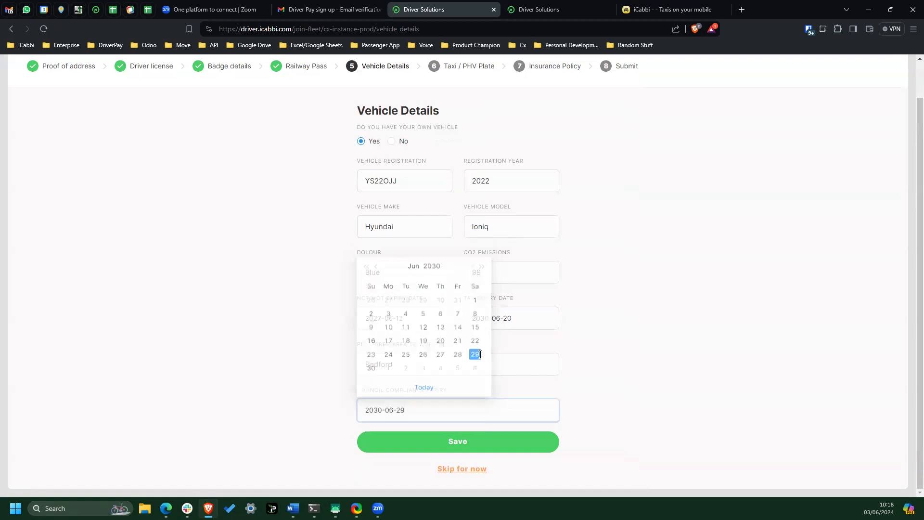
click(479, 443)
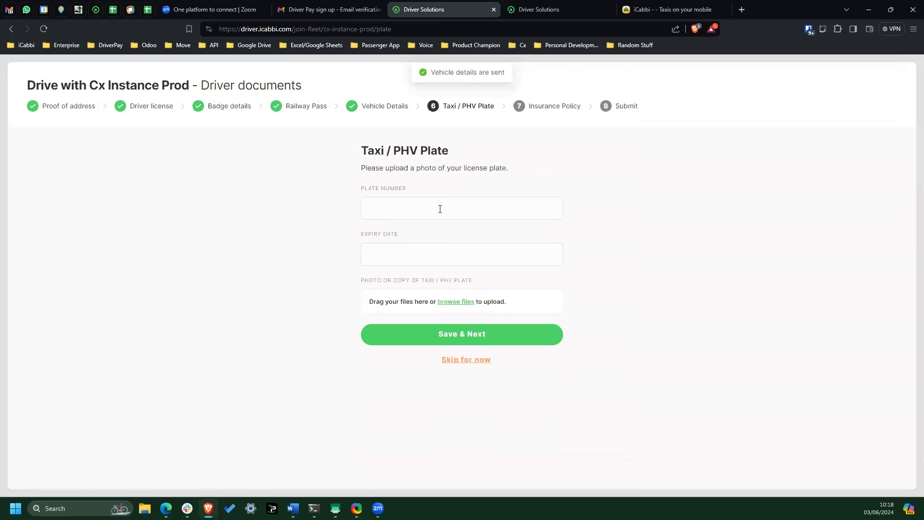
- Enter the taxi plate number and set the plate's expiry date to 2029-06-27
click(440, 209)
text(6588635)
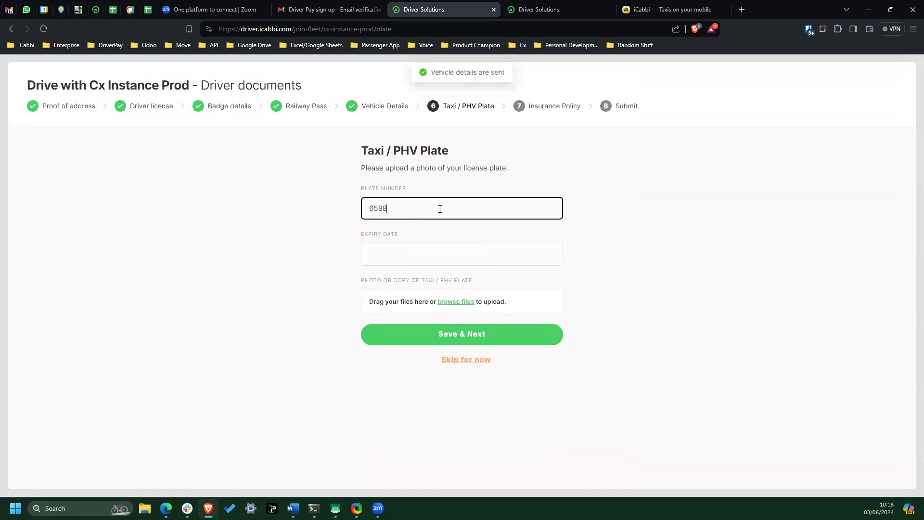
click(441, 252)
click(486, 278)
click(486, 278)
click(486, 279)
click(486, 279)
click(486, 278)
click(427, 371)
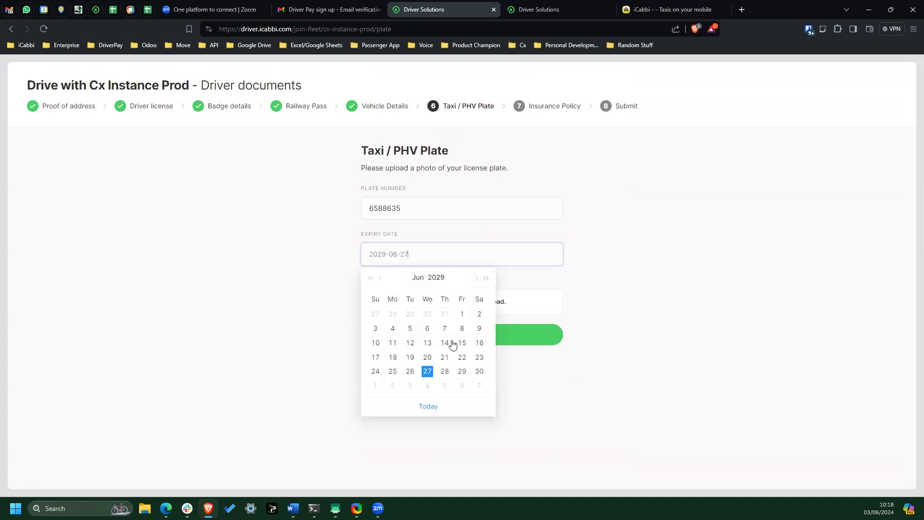
- Upload a picture as the copy of the Taxi / PHV plate and save the plate details
click(455, 302)
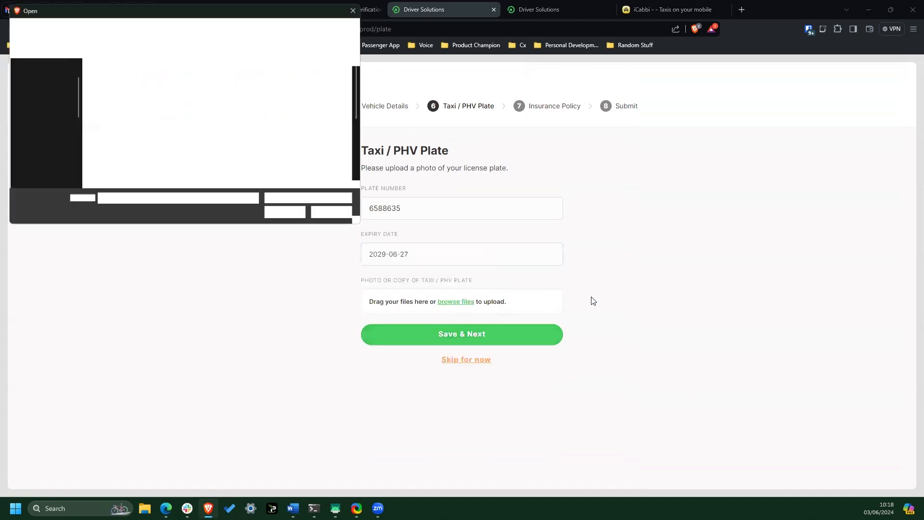
double_click(118, 176)
click(475, 368)
- Enter the insurance policy number and set the policy's expiry date to 2027-06-03
click(477, 207)
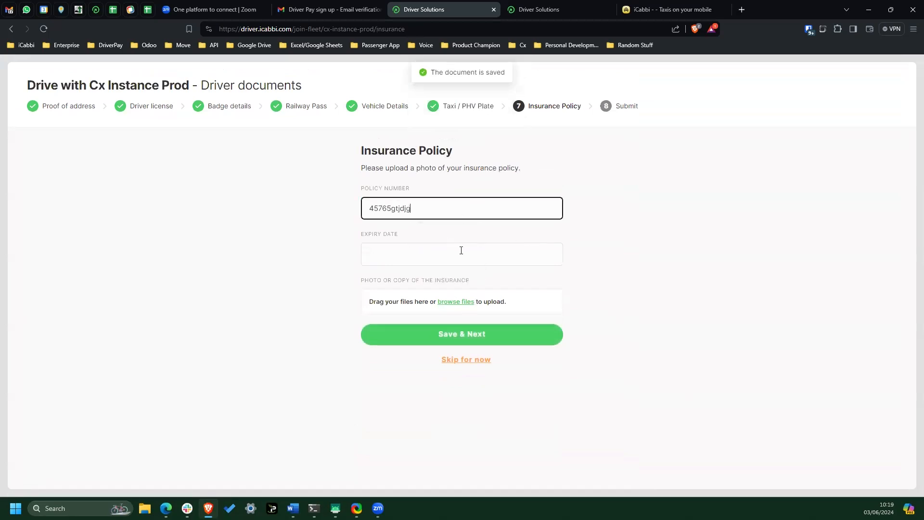
click(461, 250)
click(486, 278)
click(487, 278)
click(486, 278)
click(444, 314)
click(456, 302)
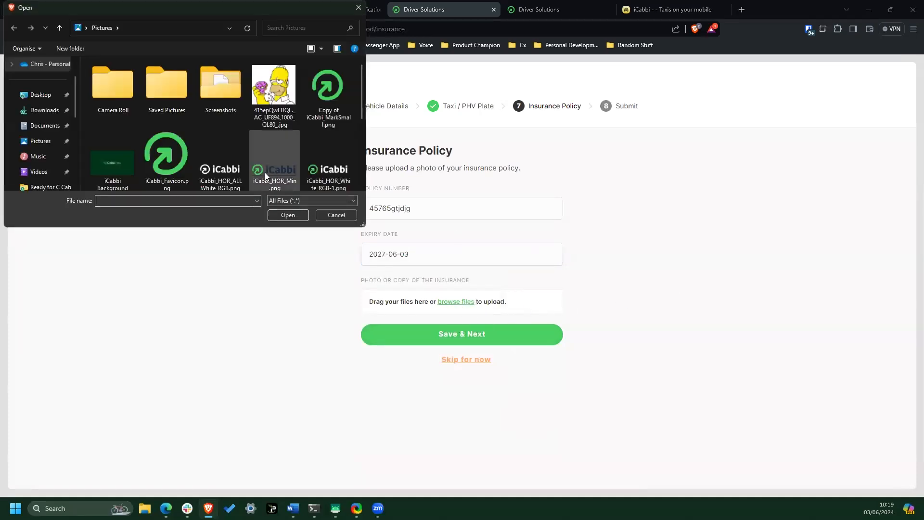
double_click(325, 79)
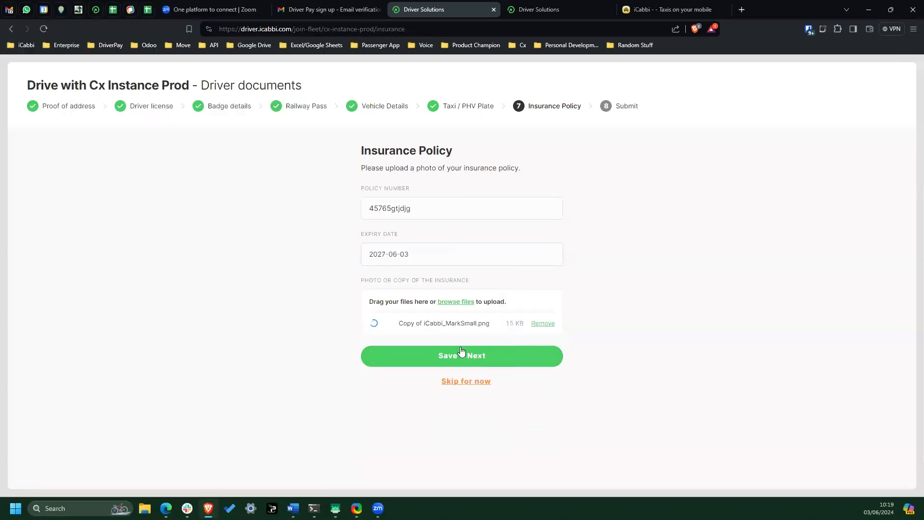
click(468, 357)
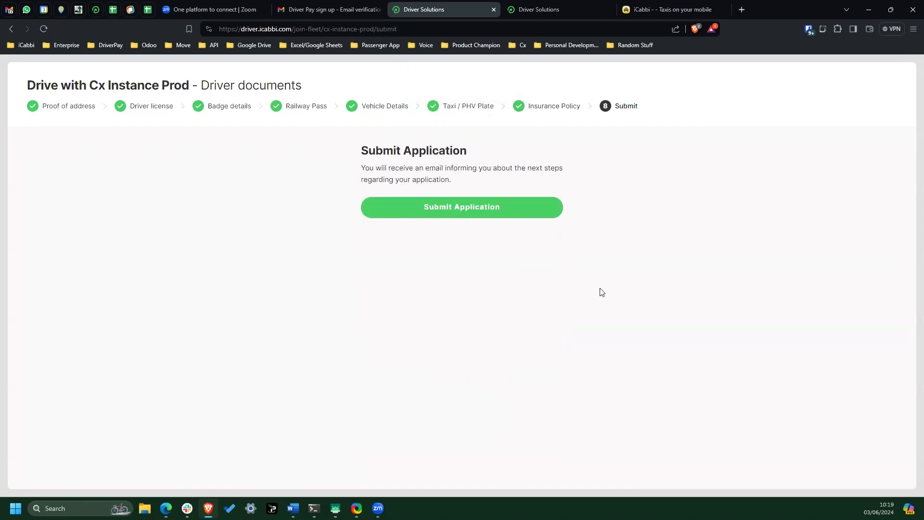
click(469, 211)
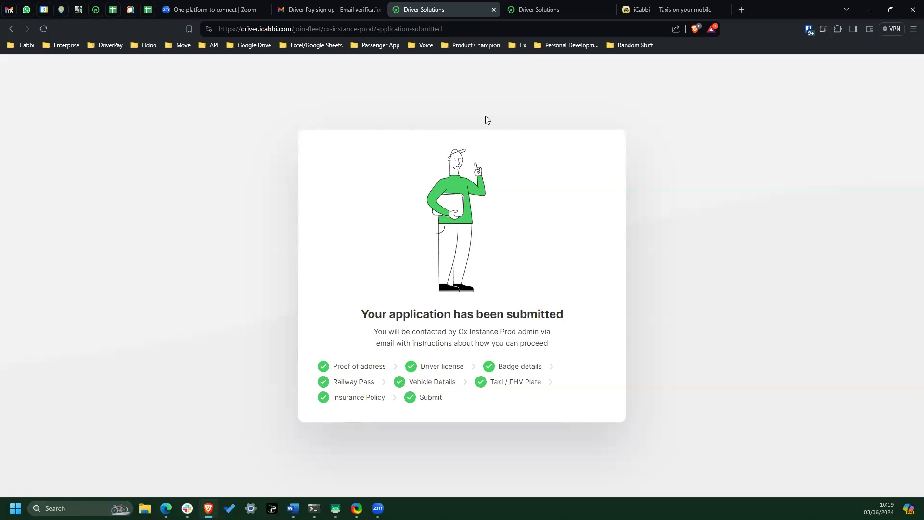
- Close the submitted application page and open the Driver Applications list in iCabbi Driver Services
click(493, 9)
click(482, 12)
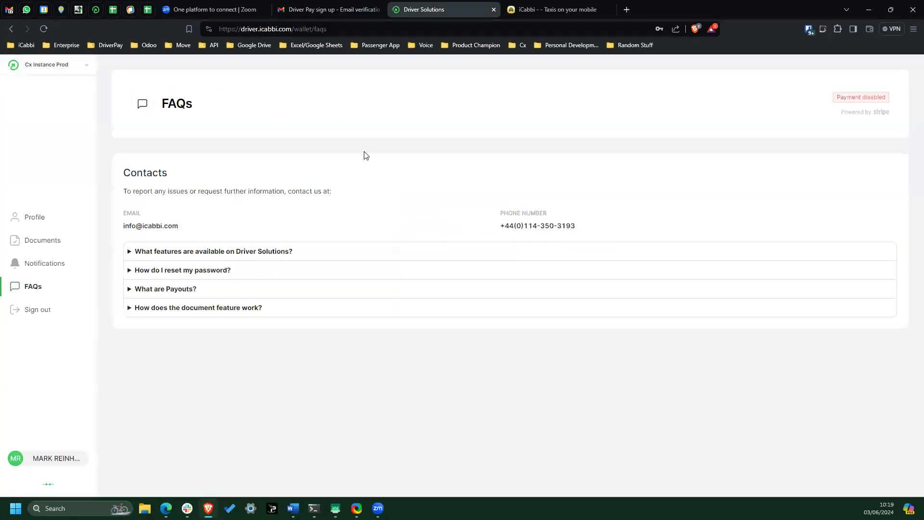
click(100, 48)
click(150, 174)
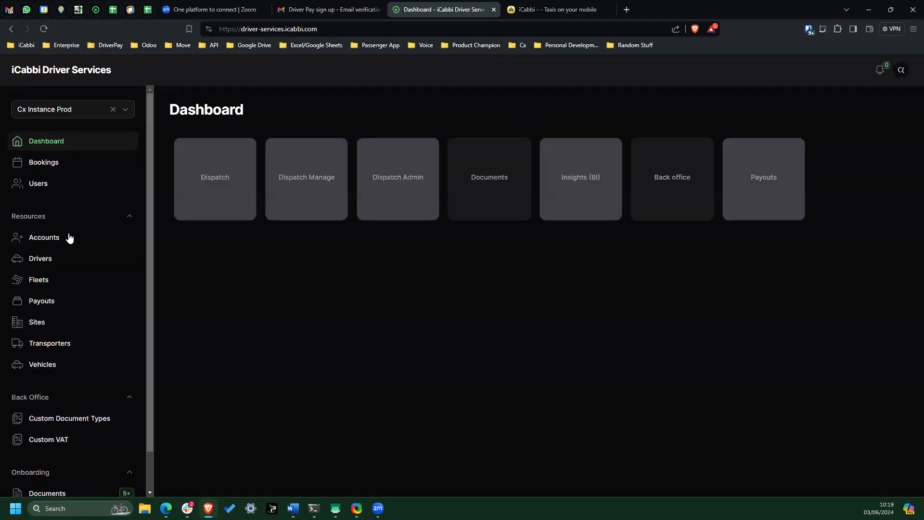
scroll(67, 240, down, 1)
click(63, 474)
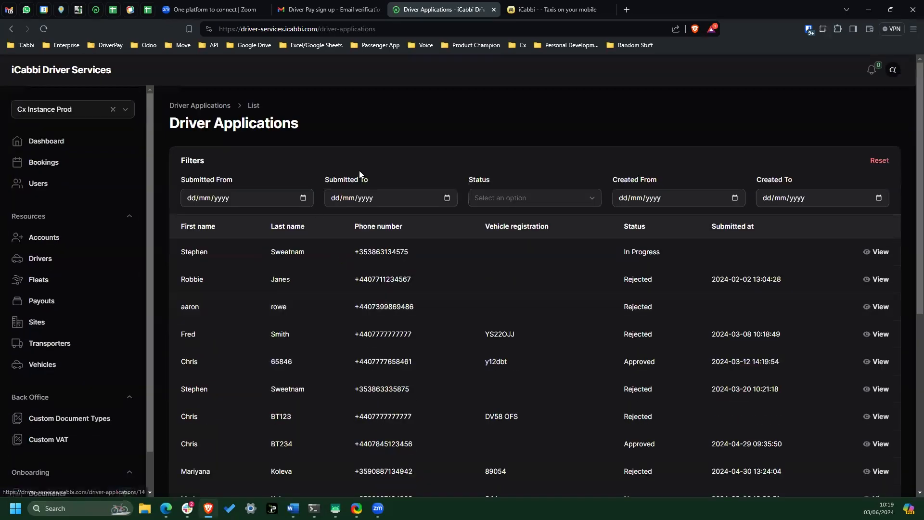
- Filter the driver applications by New status and open the application submitted on 2024-06-03
click(527, 193)
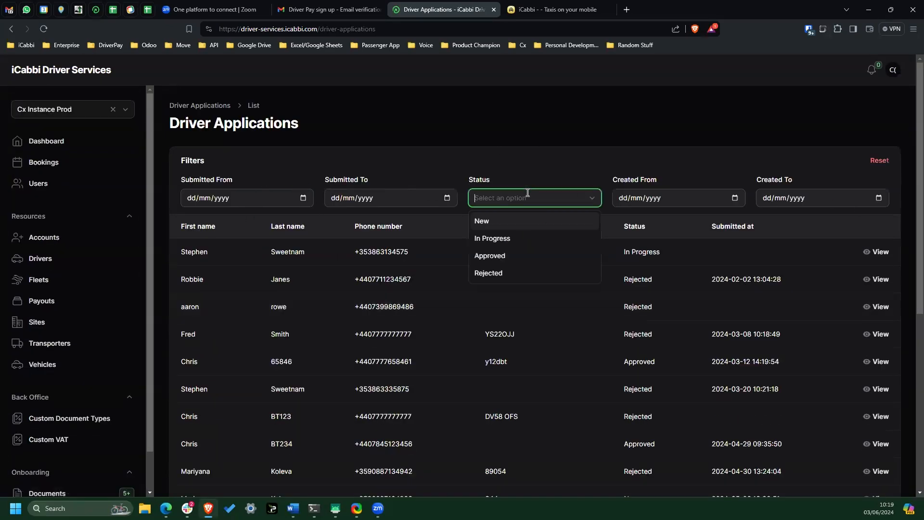
click(507, 216)
click(532, 155)
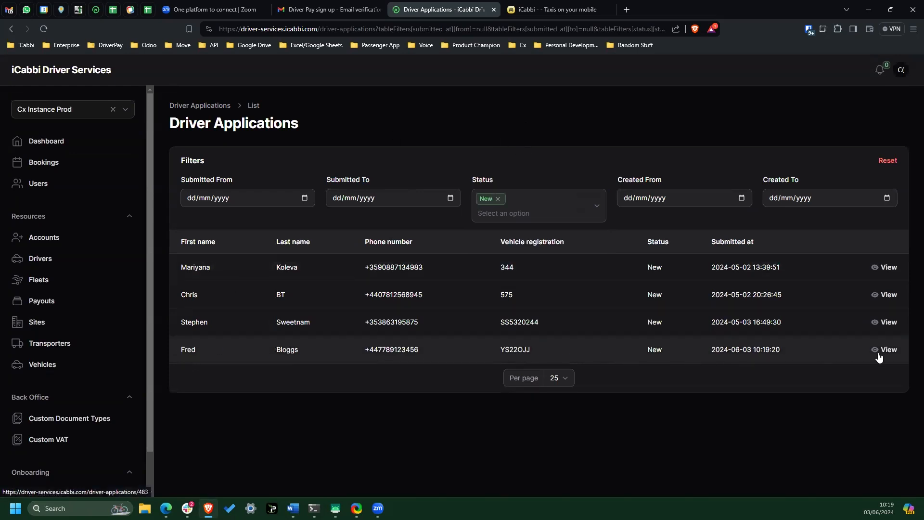
click(894, 355)
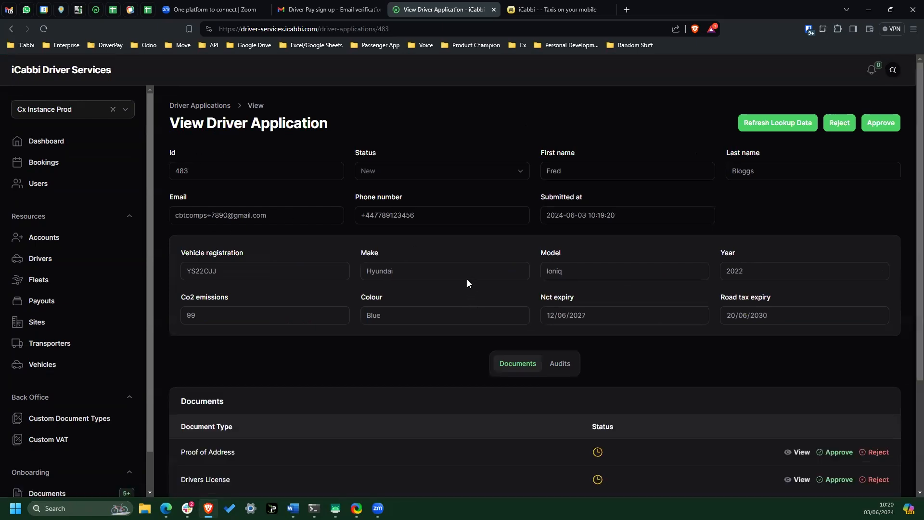
- Review the application's Proof of Address details and its uploaded file, then close both
scroll(463, 282, down, 3)
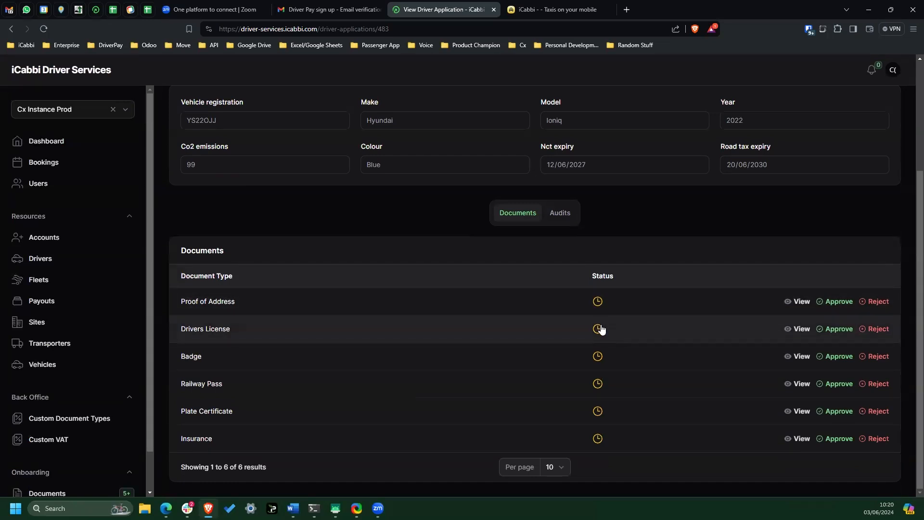
click(799, 302)
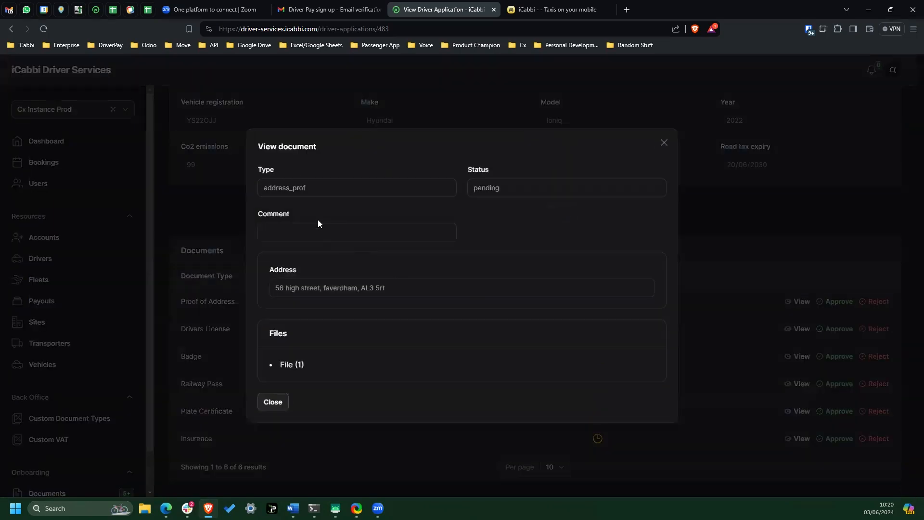
click(289, 367)
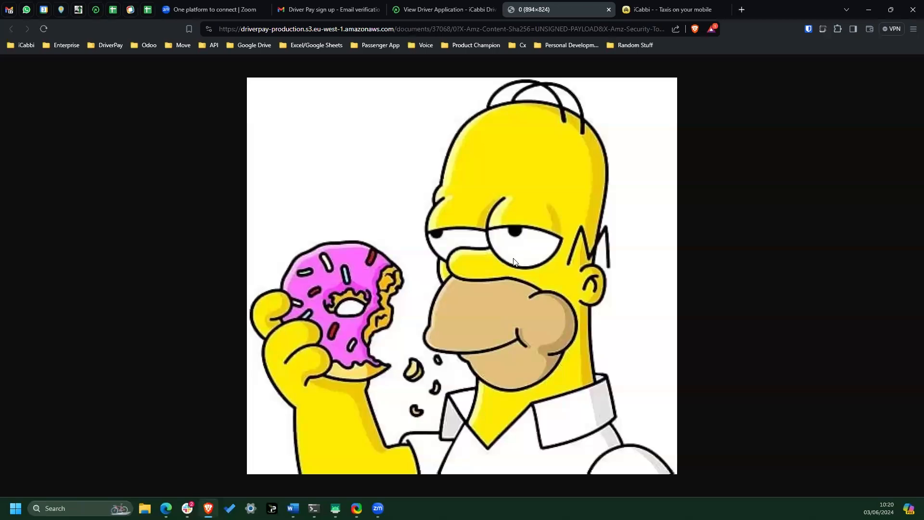
click(609, 10)
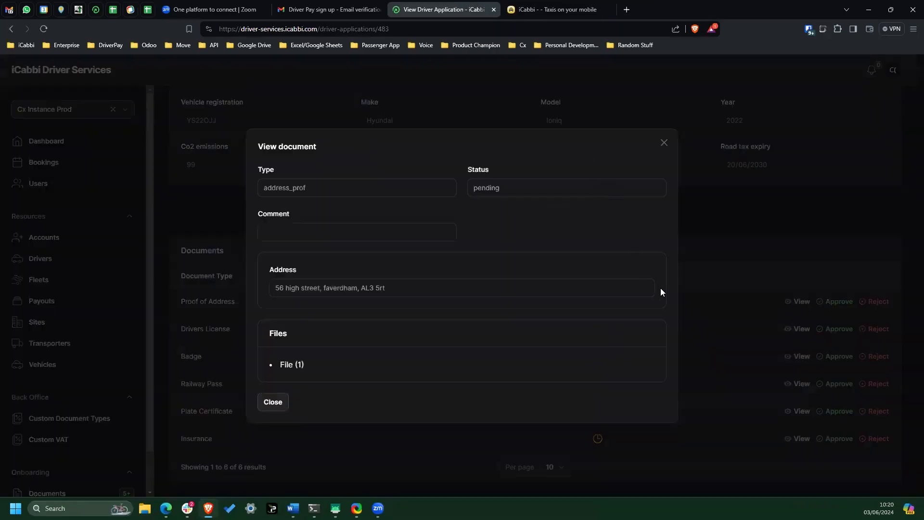
click(664, 142)
- Approve the application's Proof of Address, Drivers License and Badge documents
click(838, 301)
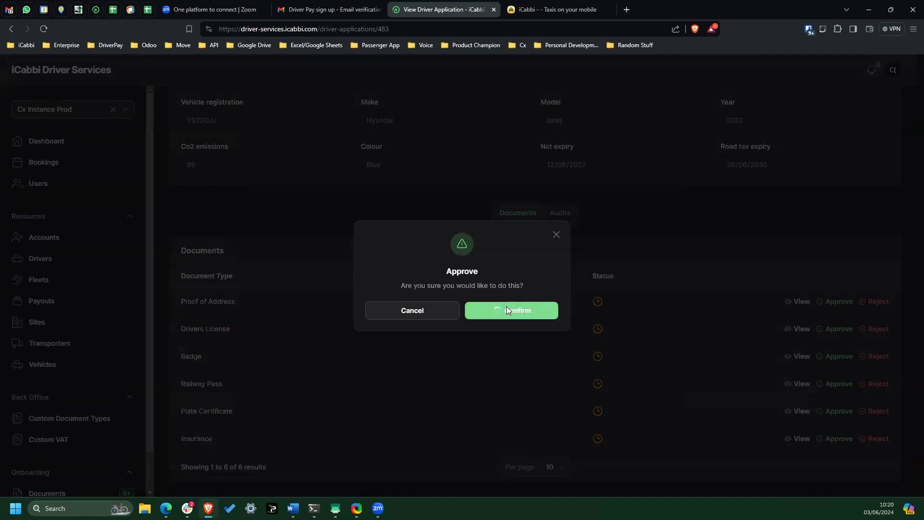
click(506, 311)
click(834, 330)
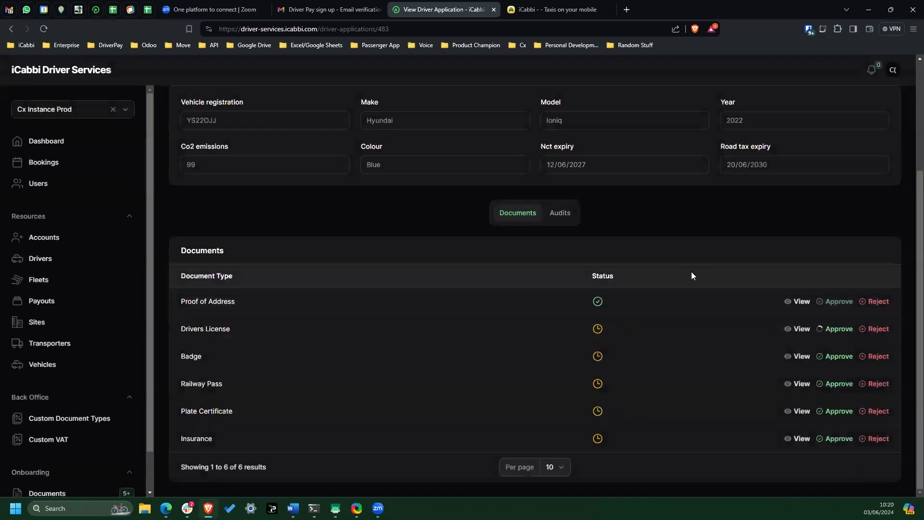
click(541, 311)
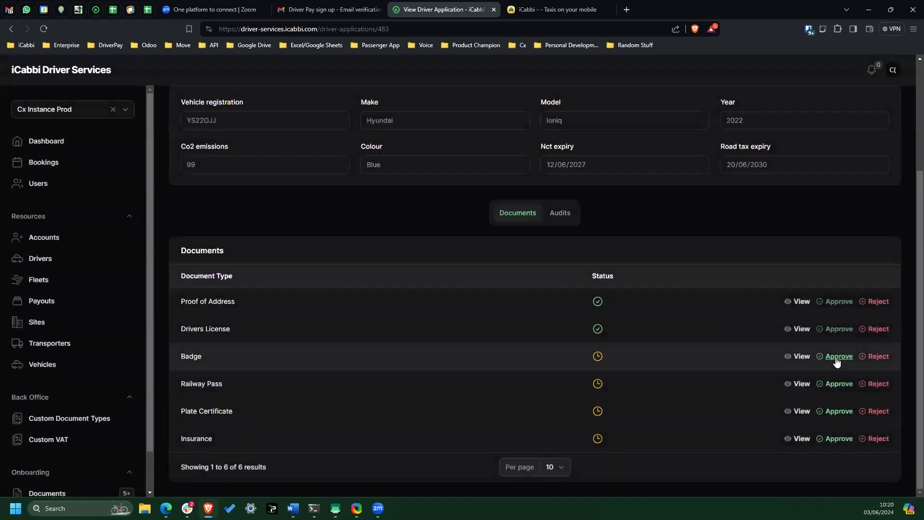
click(838, 357)
click(498, 316)
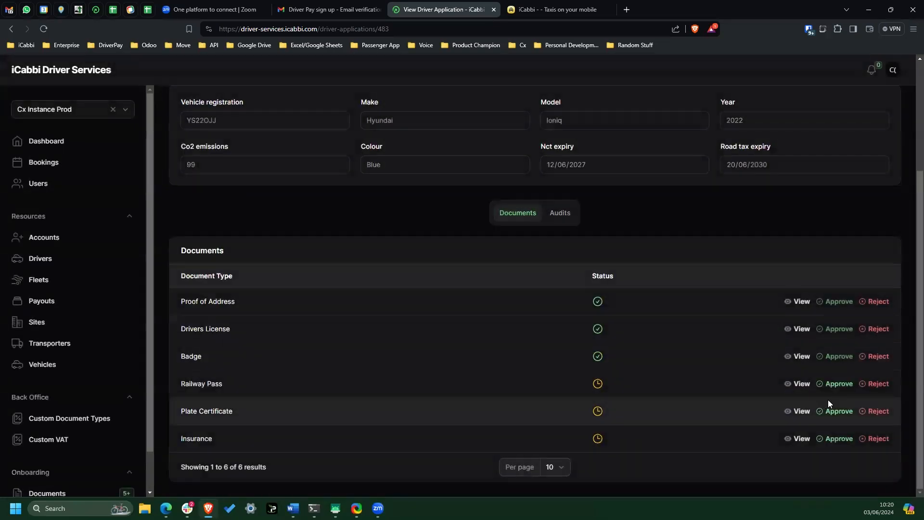
- Cancel a rejection of the Railway Pass, and approve the Railway Pass, Plate Certificate and Insurance documents instead
click(877, 384)
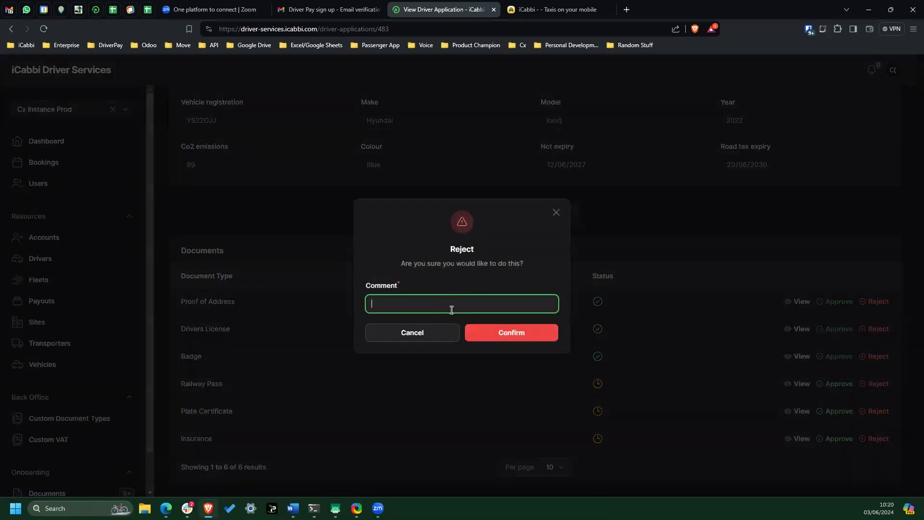
click(553, 215)
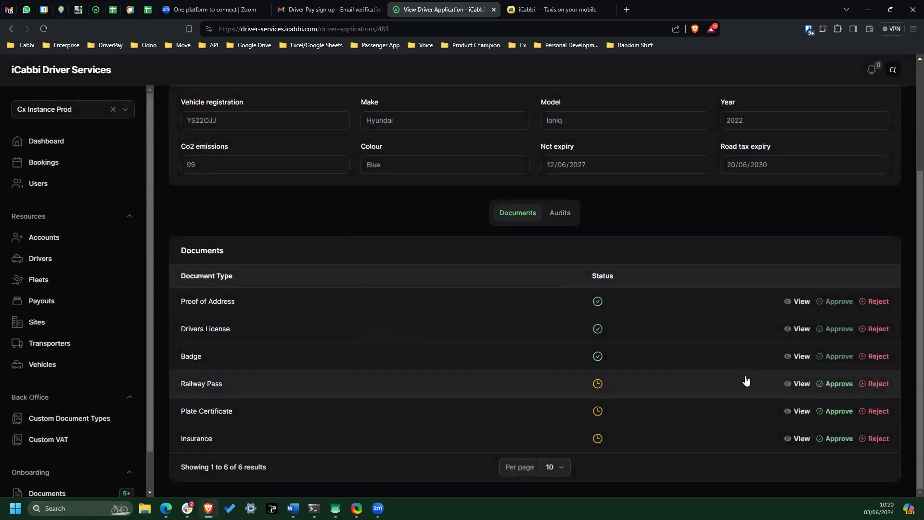
click(839, 384)
key(Return)
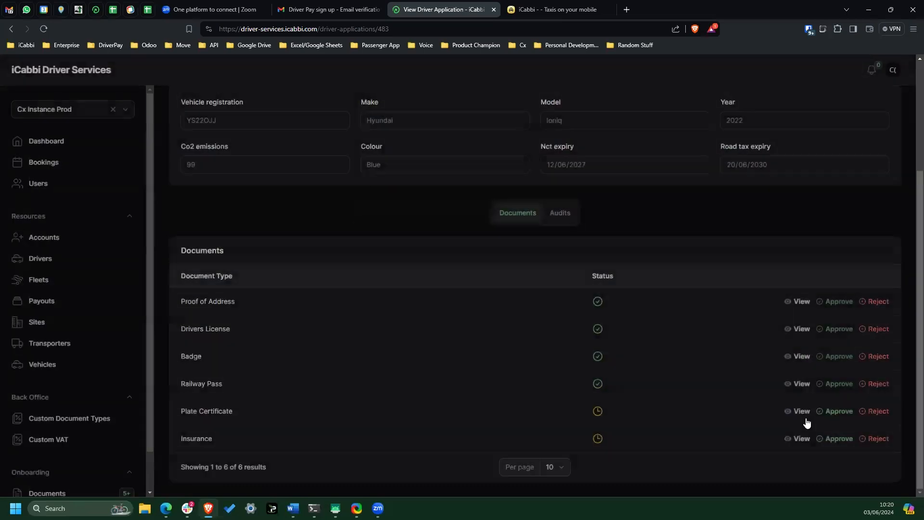
click(836, 411)
click(535, 311)
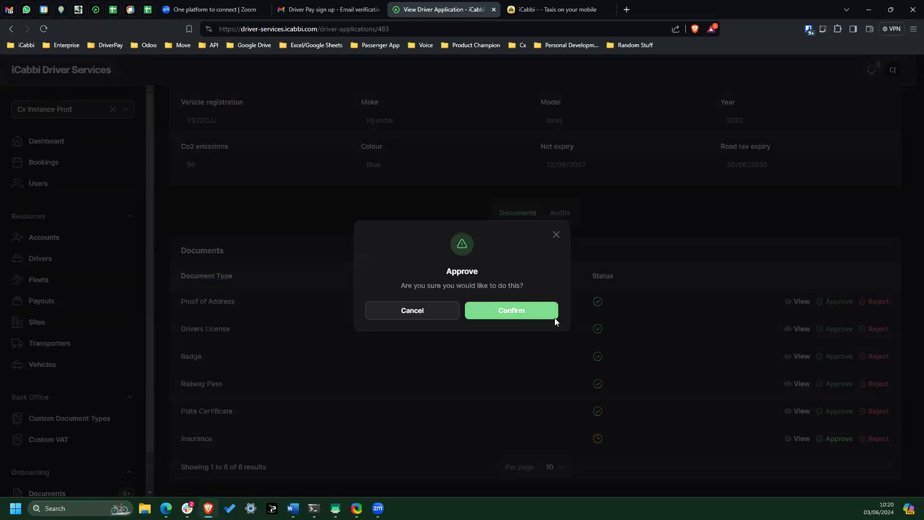
click(554, 315)
- Open the approval form for the whole driver application and enter CBTC234 as both the vehicle ref and driver ref
scroll(679, 341, up, 3)
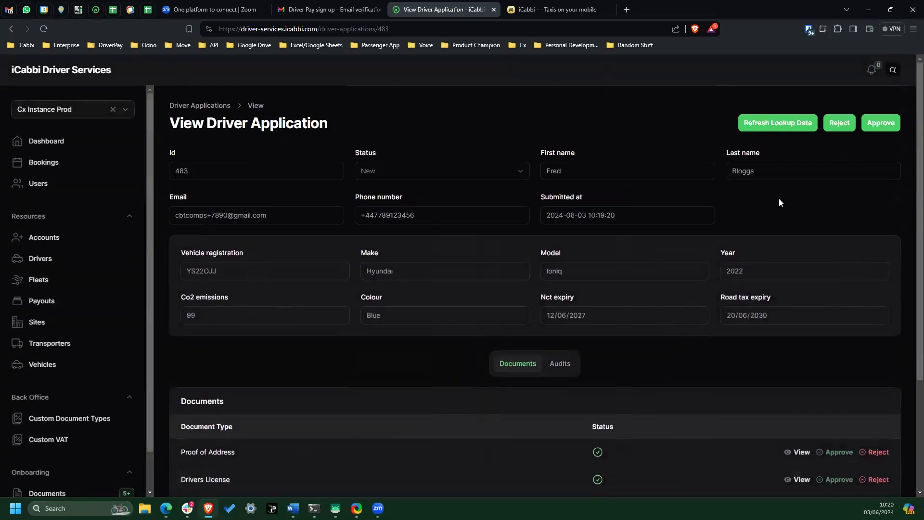
click(883, 124)
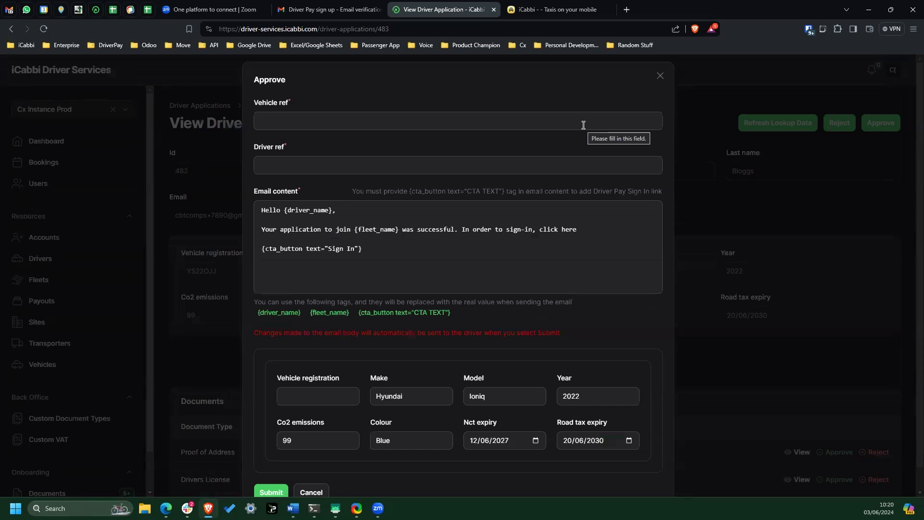
click(550, 125)
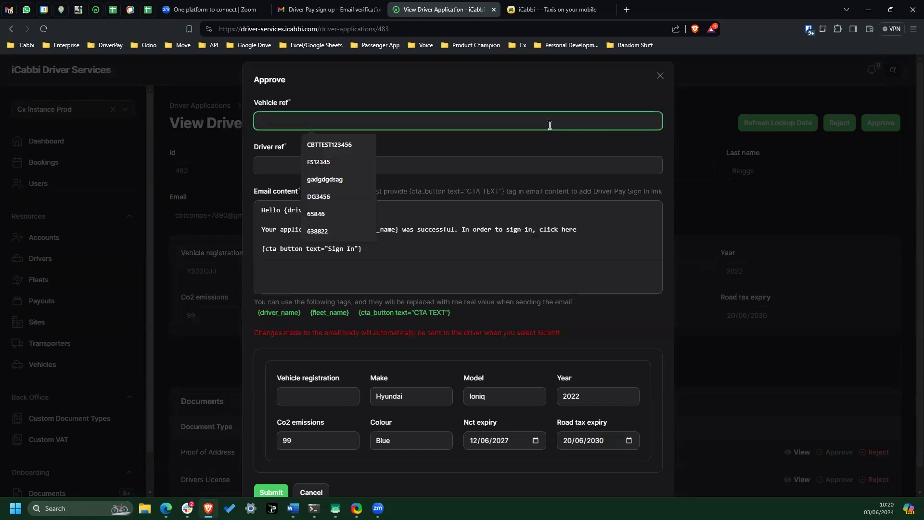
text(CBTC234)
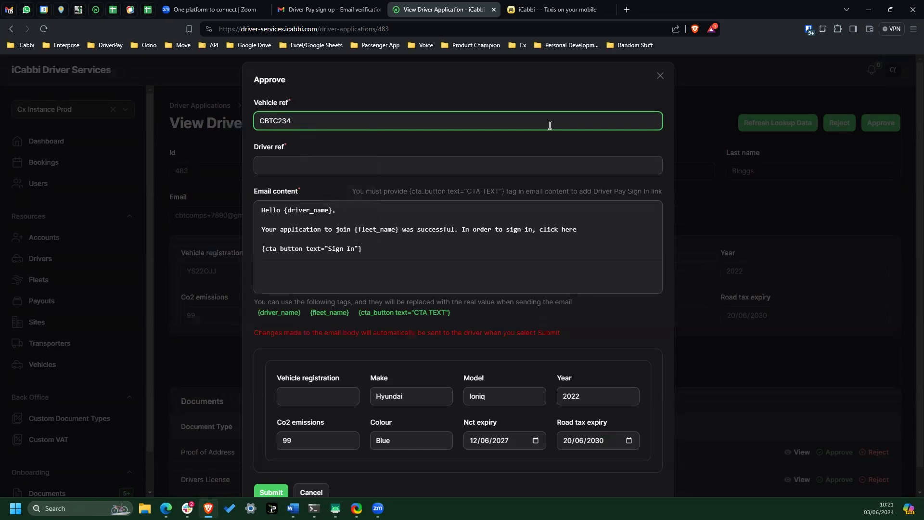
key(Tab)
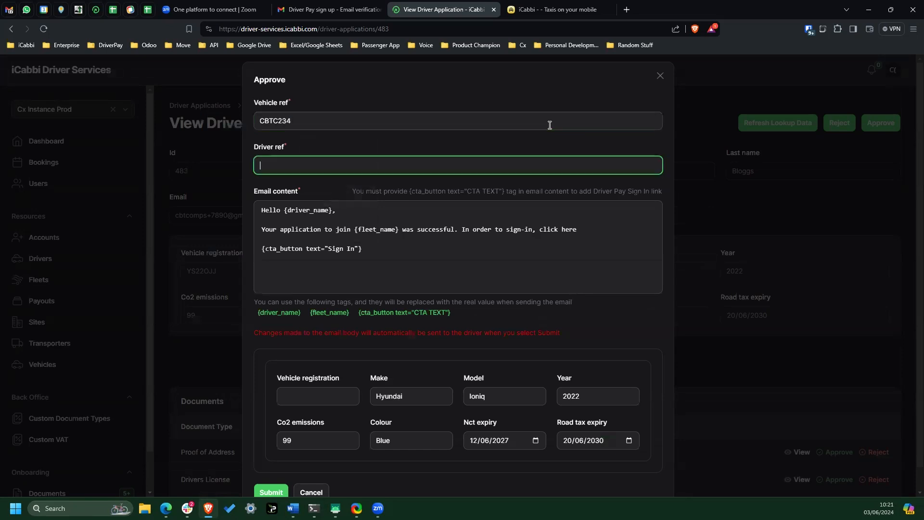
text(CBTC234)
key(Tab)
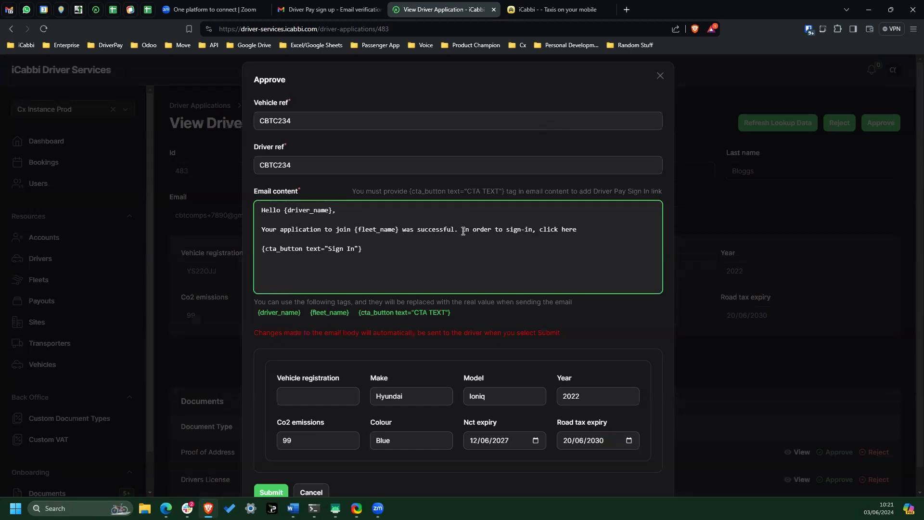
- Add a paragraph to the approval email asking the driver to call a named contact to arrange a formal appointment, including the office address
key(Return)
key(Return)
text(Please )
text( to con)
text(rrang)
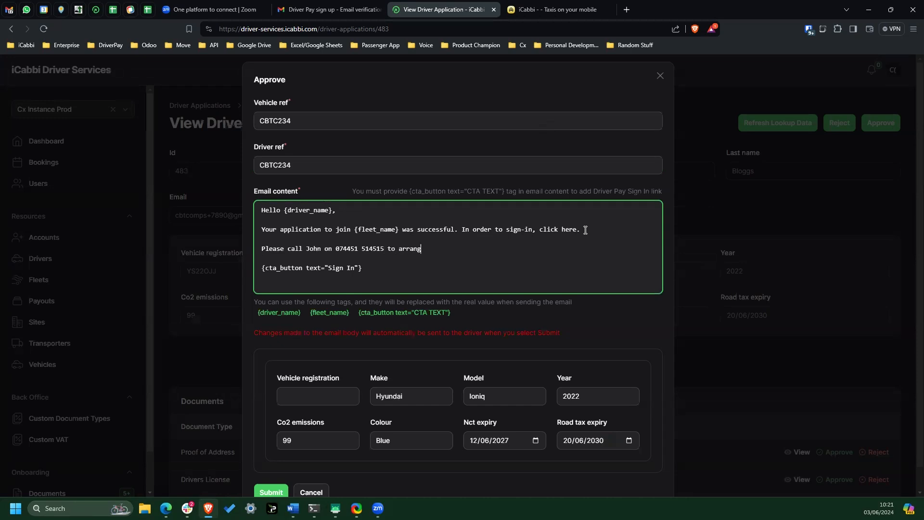
text(e a formal apooiointment.  Our address is 123 Any Street etc etc)
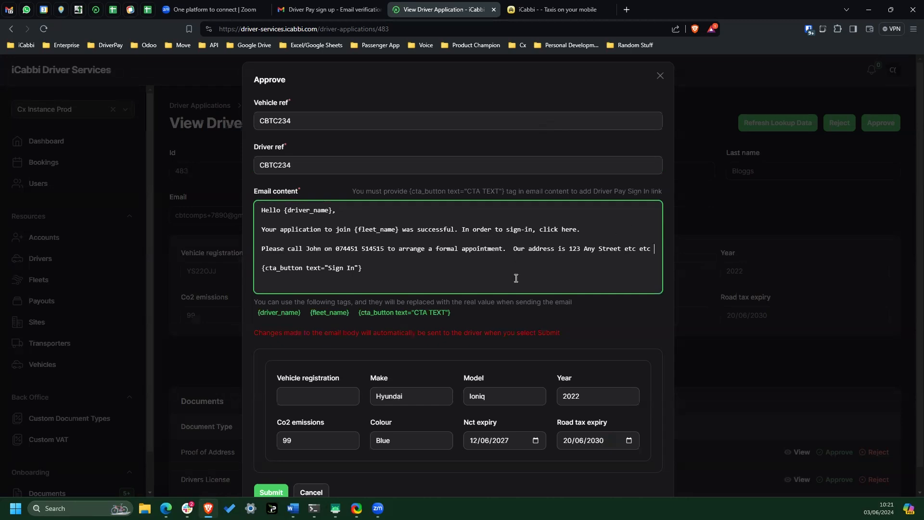
scroll(532, 303, down, 1)
click(317, 374)
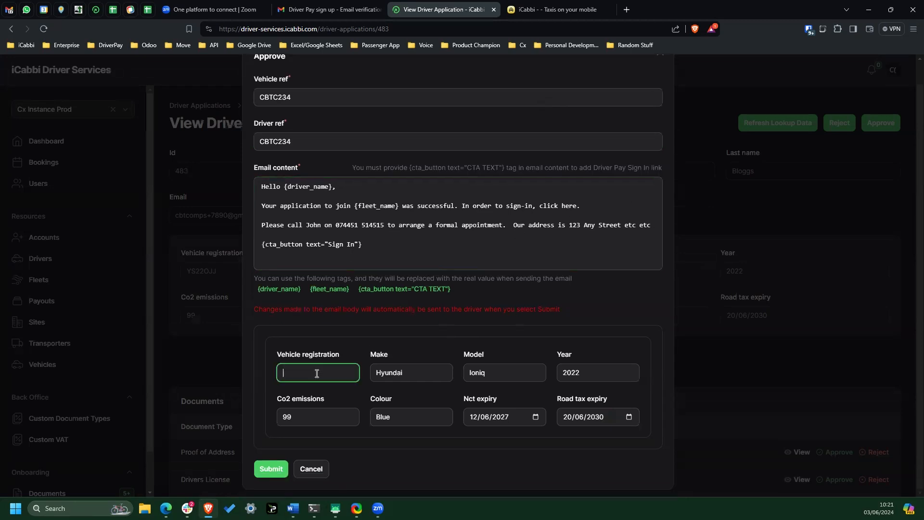
text(YS22OJJ)
click(257, 474)
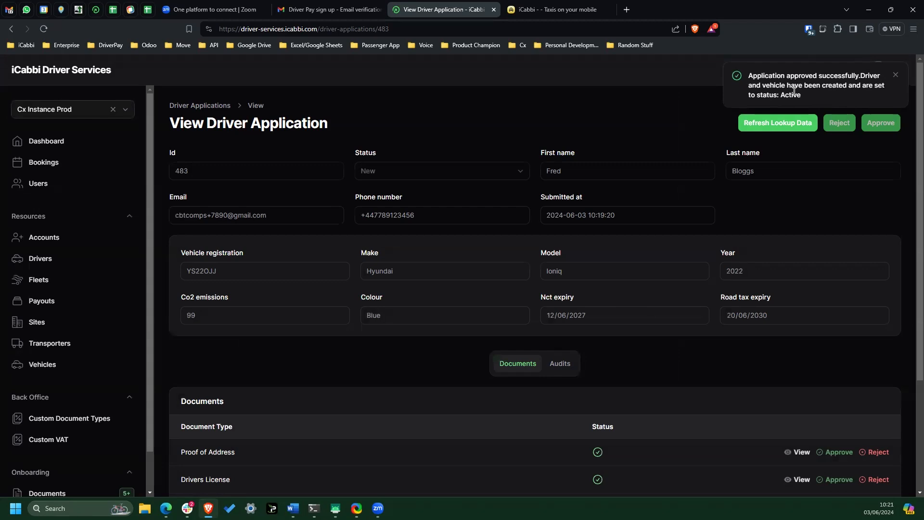
click(568, 12)
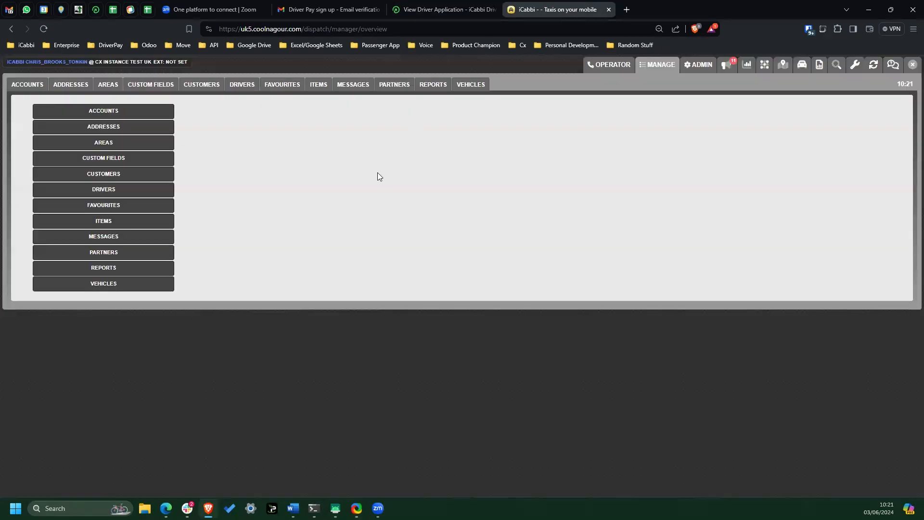
click(240, 86)
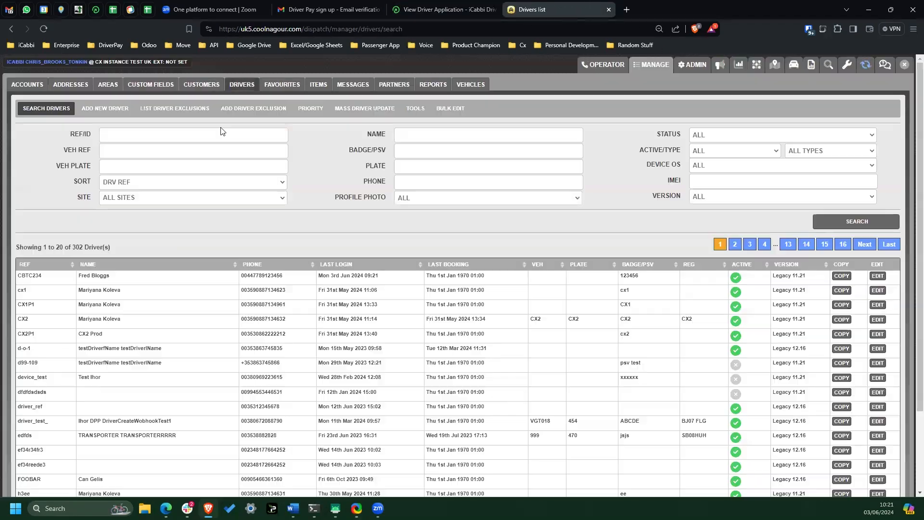
click(217, 133)
text(CBTC)
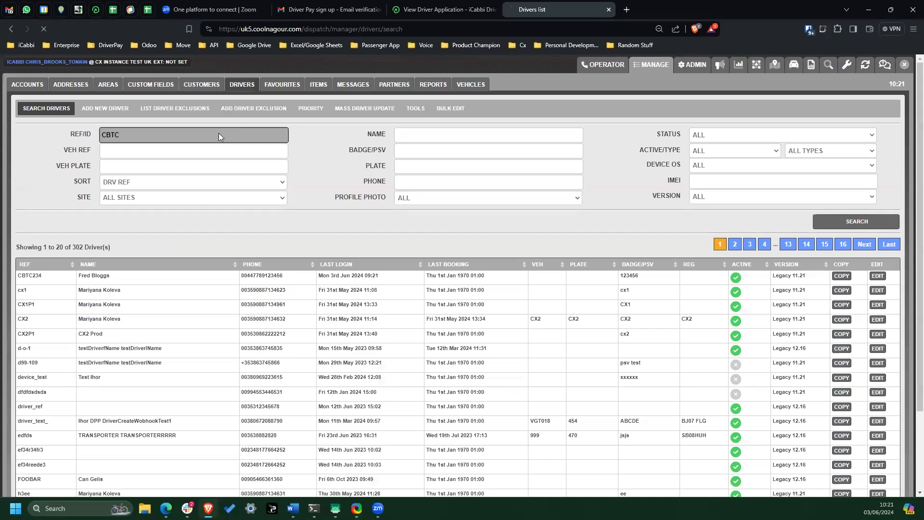
key(Return)
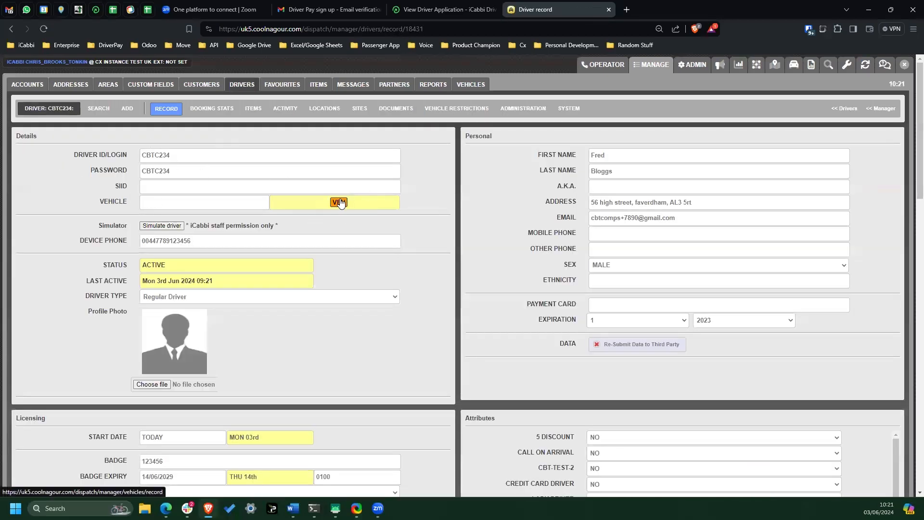
scroll(577, 254, down, 4)
scroll(482, 299, down, 1)
scroll(458, 310, down, 4)
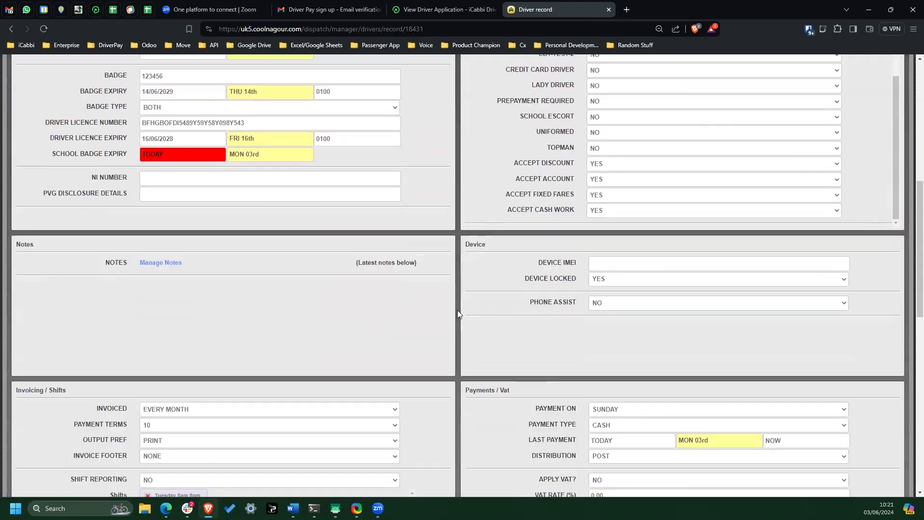
scroll(455, 310, down, 5)
scroll(452, 308, up, 13)
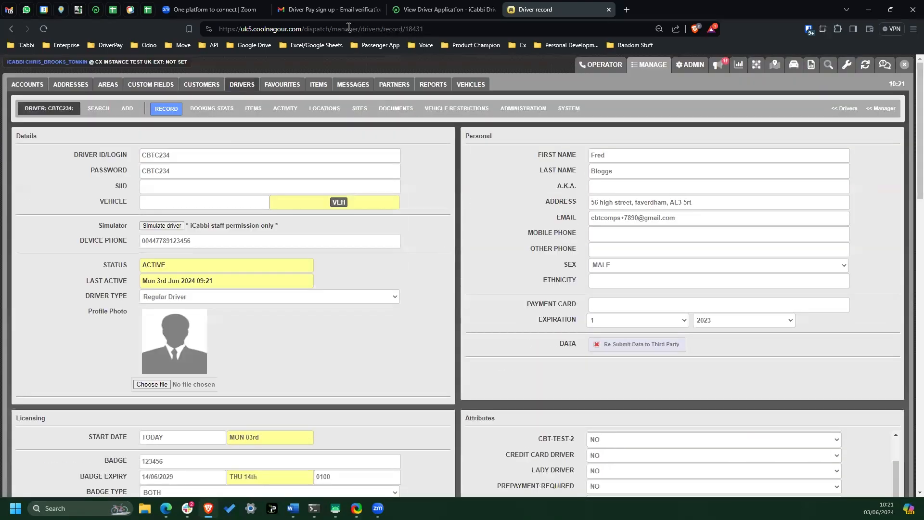
- Switch to the Gmail inbox, open the Application Status Update email and follow its Sign In link to the driver portal
click(342, 9)
click(28, 125)
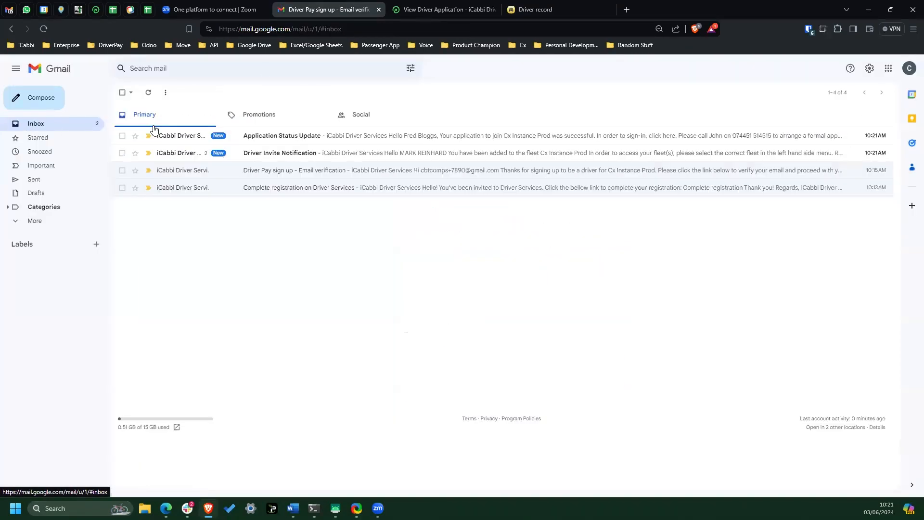
click(299, 135)
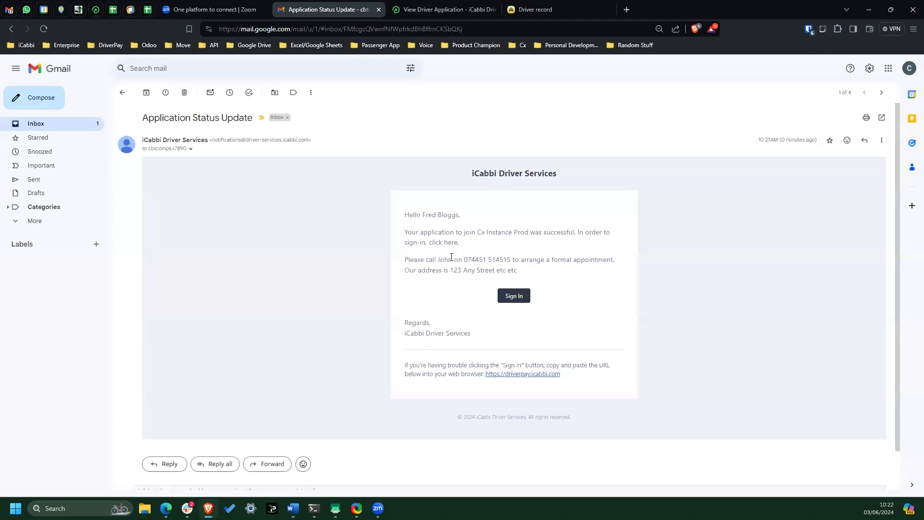
click(514, 297)
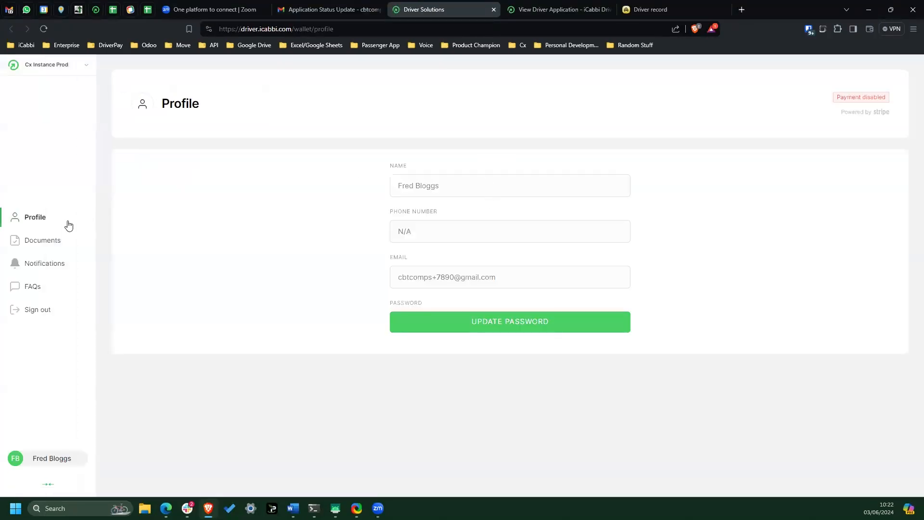
- View the Proof of address entry among the driver's documents in the portal, and return to the document list
click(47, 243)
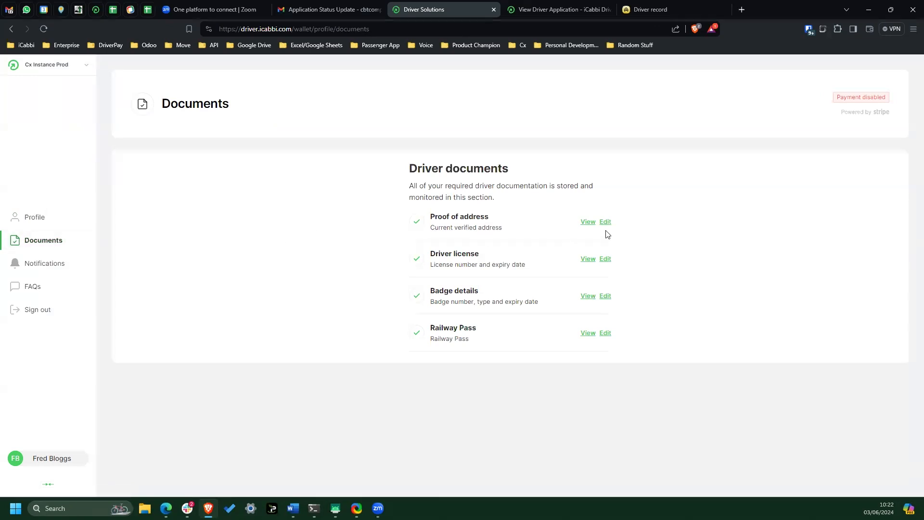
click(588, 222)
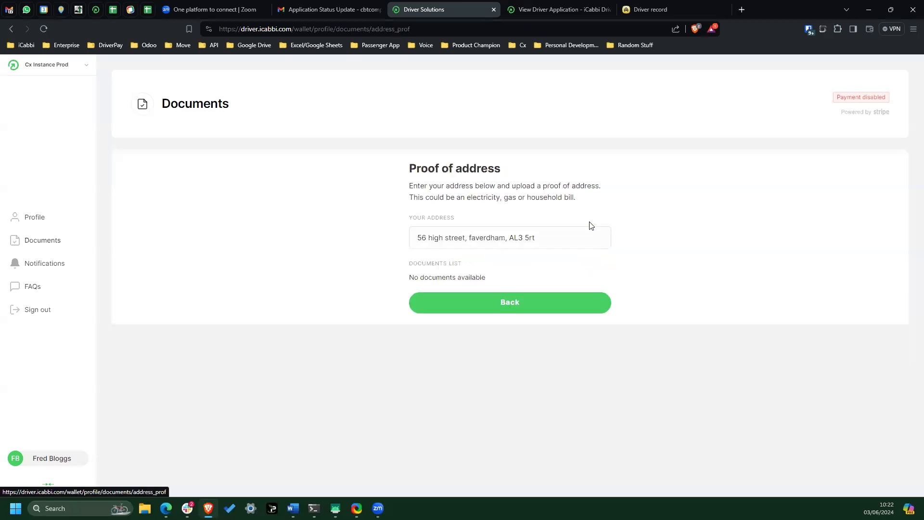
click(12, 30)
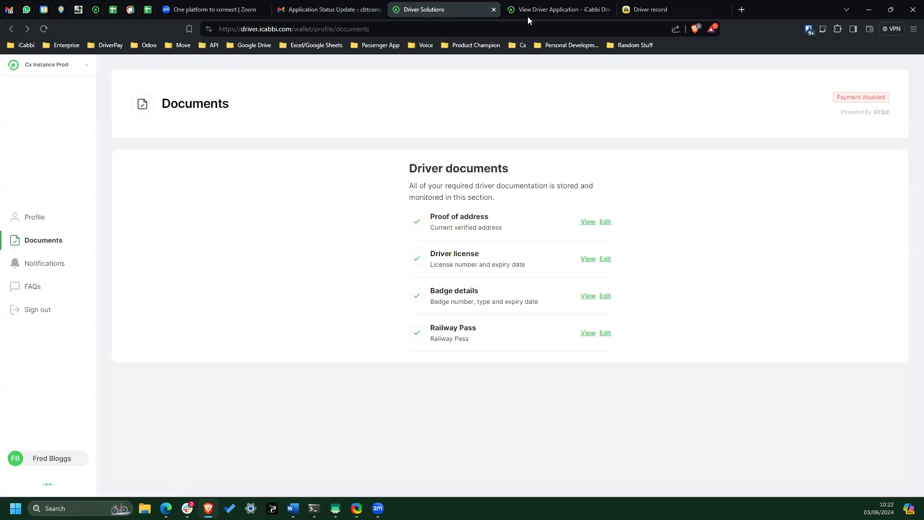
- Switch back to iCabbi Driver Services and open the dashboard
key(ctrl+Tab)
click(56, 146)
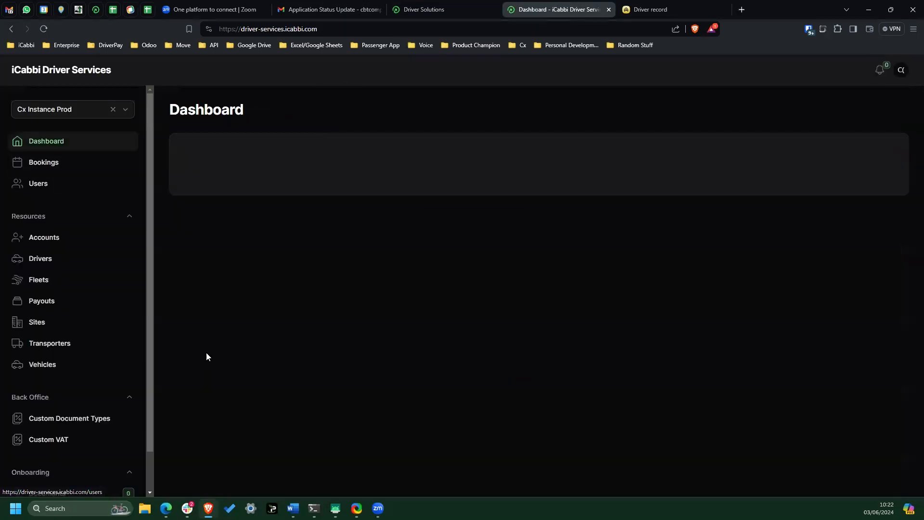